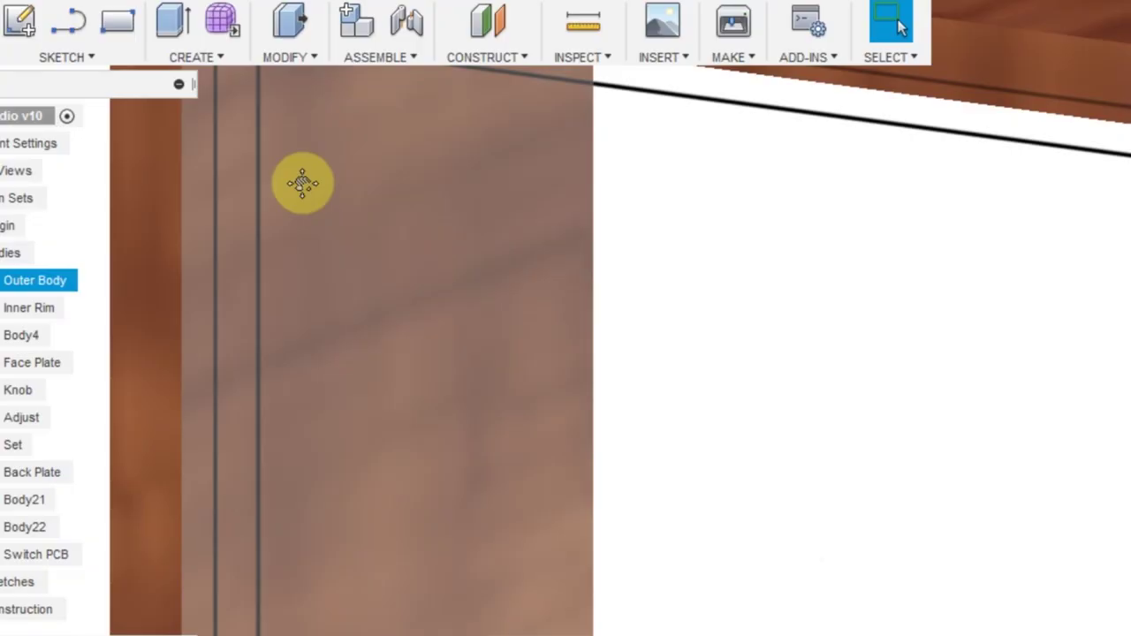
Select the FM radio's Outer Body in the Browser and bring up its context menu.
middle_drag(333, 365, 371, 534)
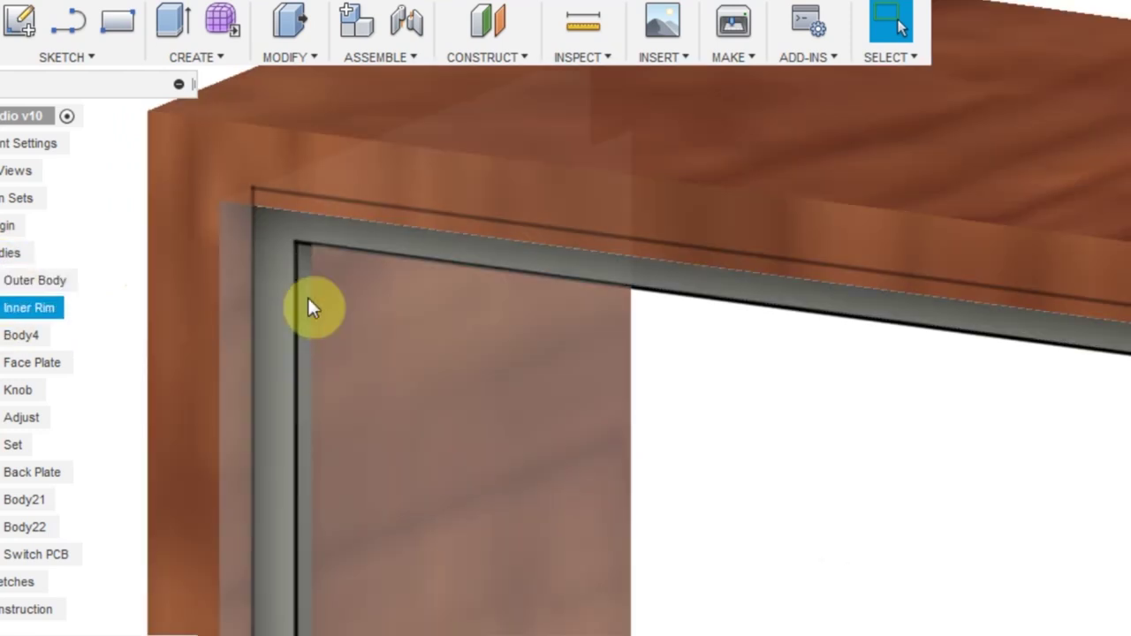
scroll(308, 298, up, 3)
scroll(361, 283, up, 3)
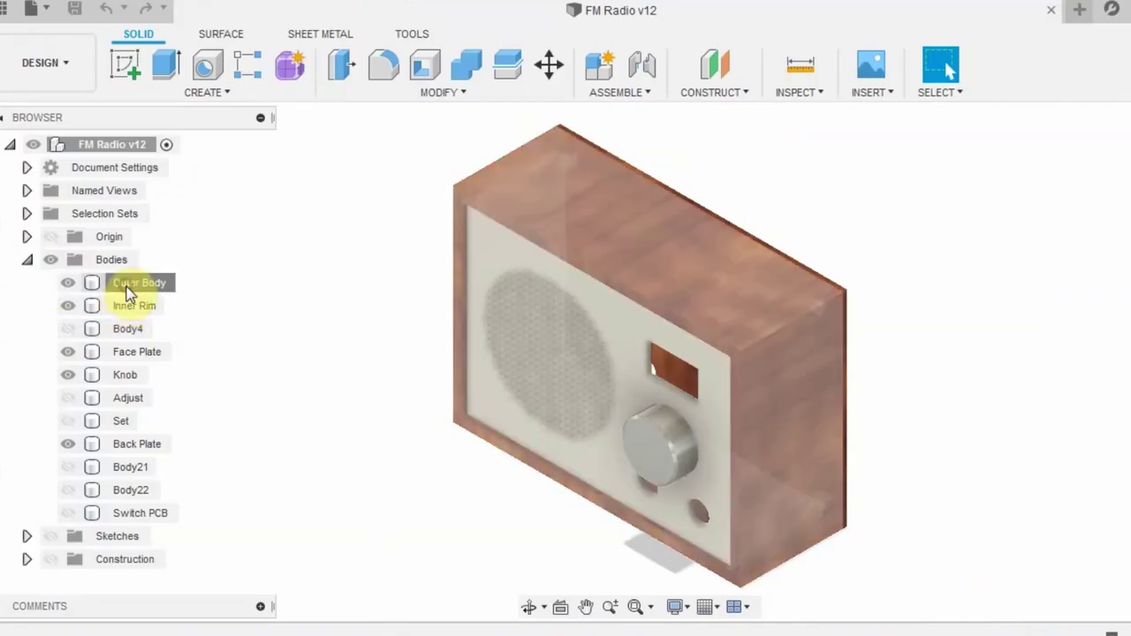
click(137, 287)
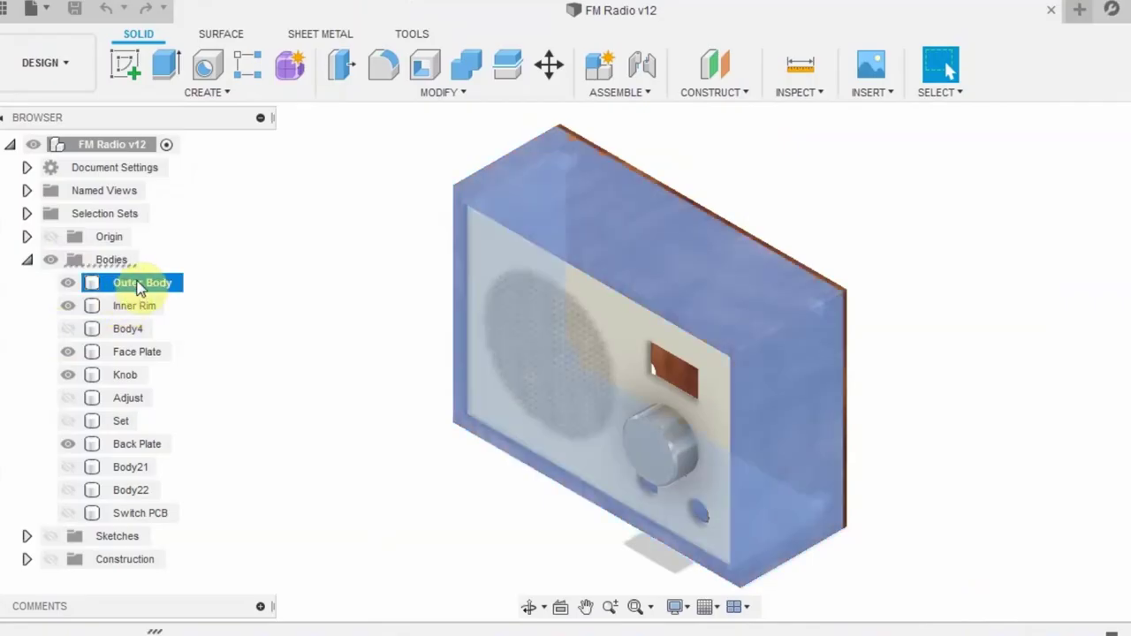
right_click(169, 289)
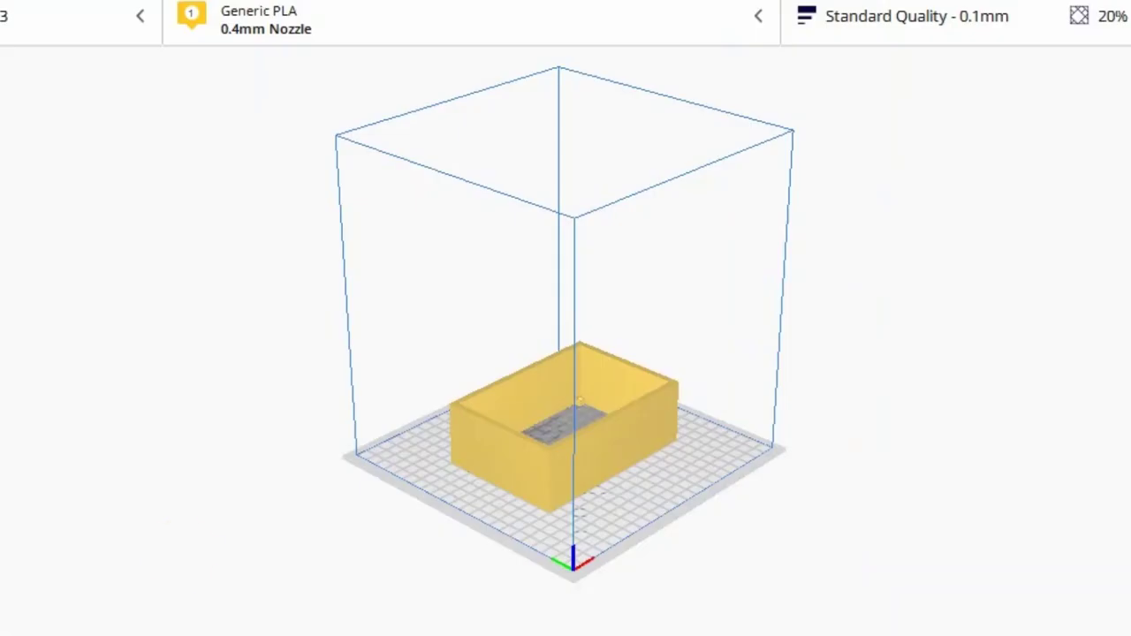
Slice the box model and preview its sliced layers up to layer 70.
scroll(622, 441, up, 10)
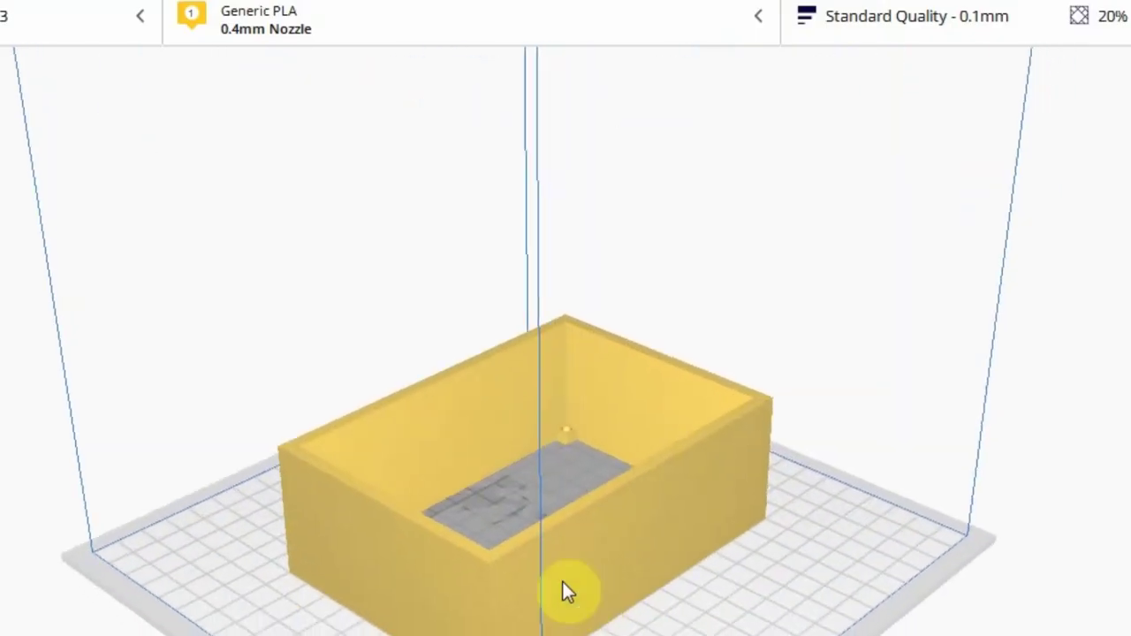
right_drag(403, 592, 184, 515)
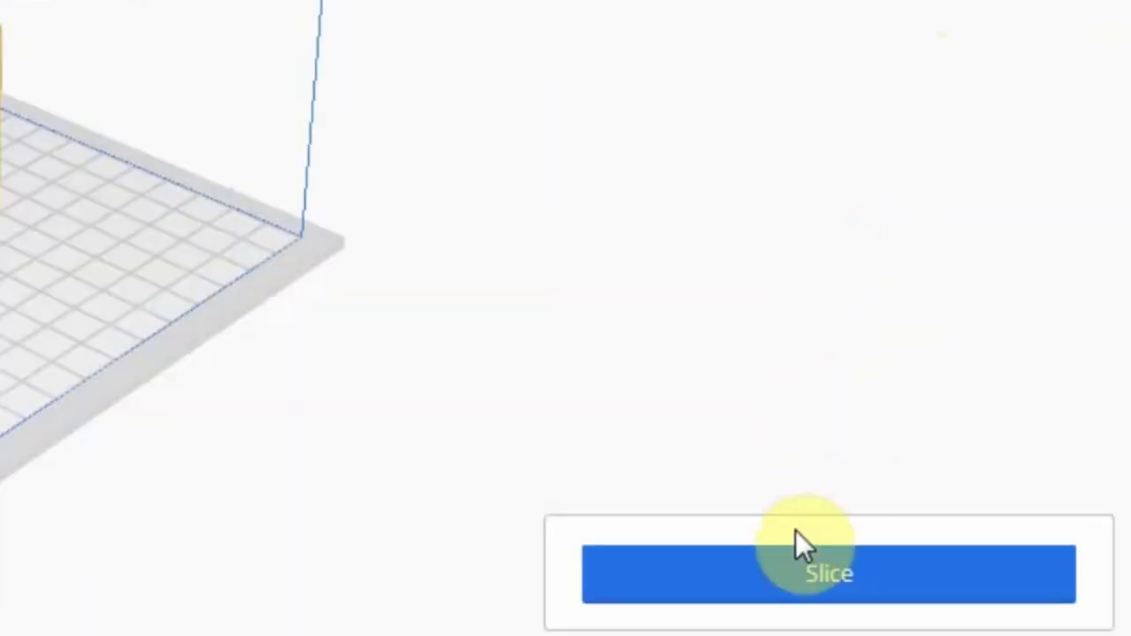
click(795, 566)
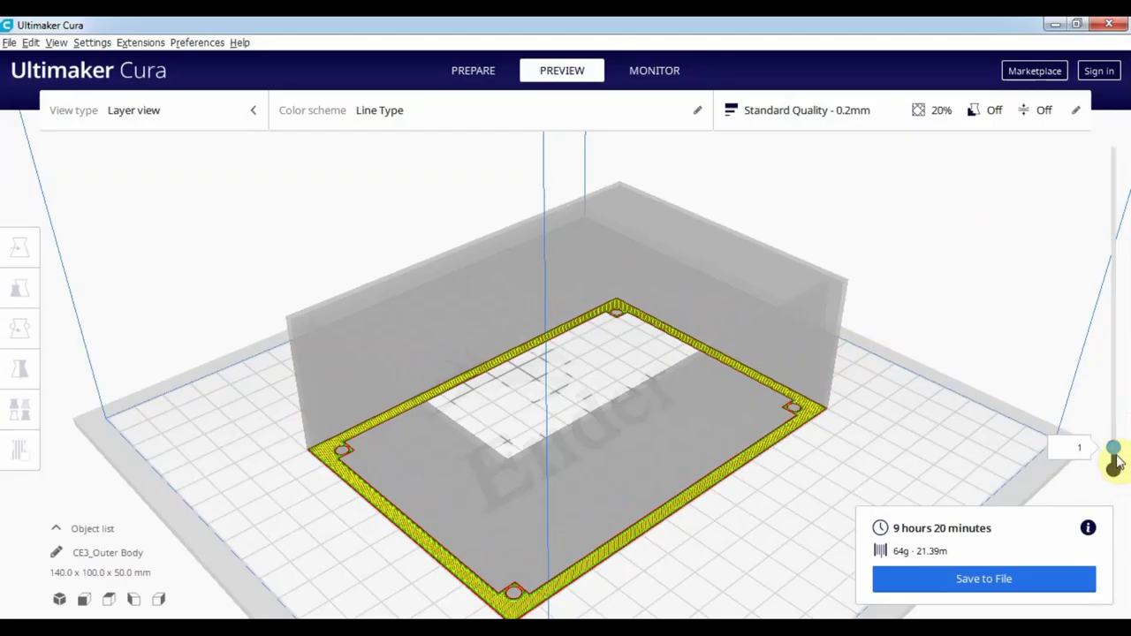
drag(1116, 462, 1127, 139)
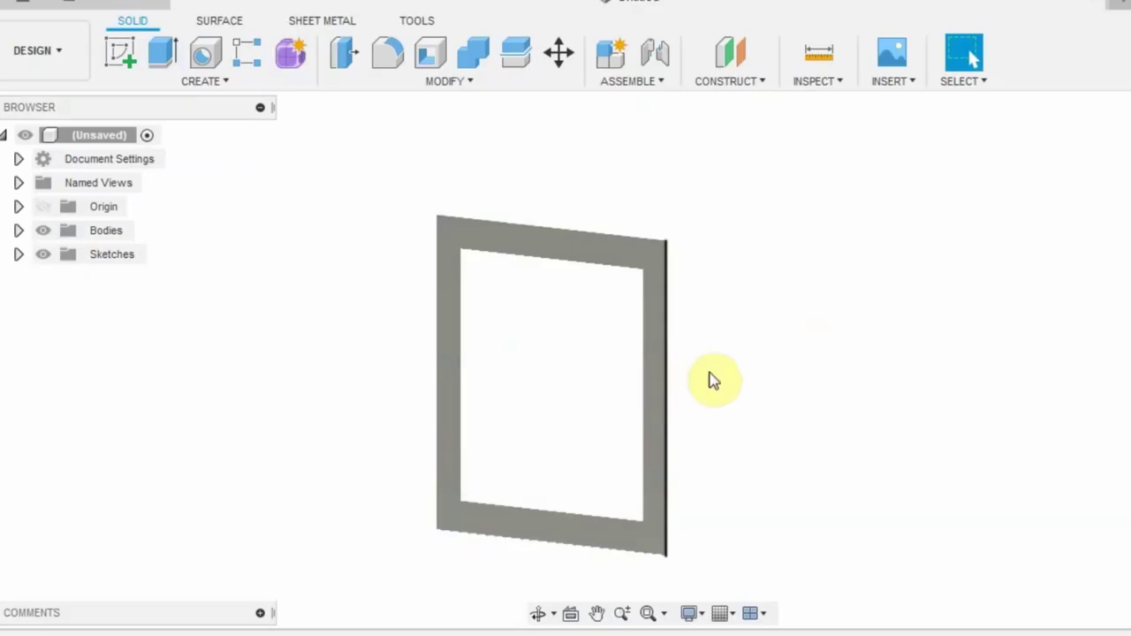
mouse_move(737, 364)
mouse_down()
mouse_move(650, 370)
mouse_move(748, 369)
mouse_up()
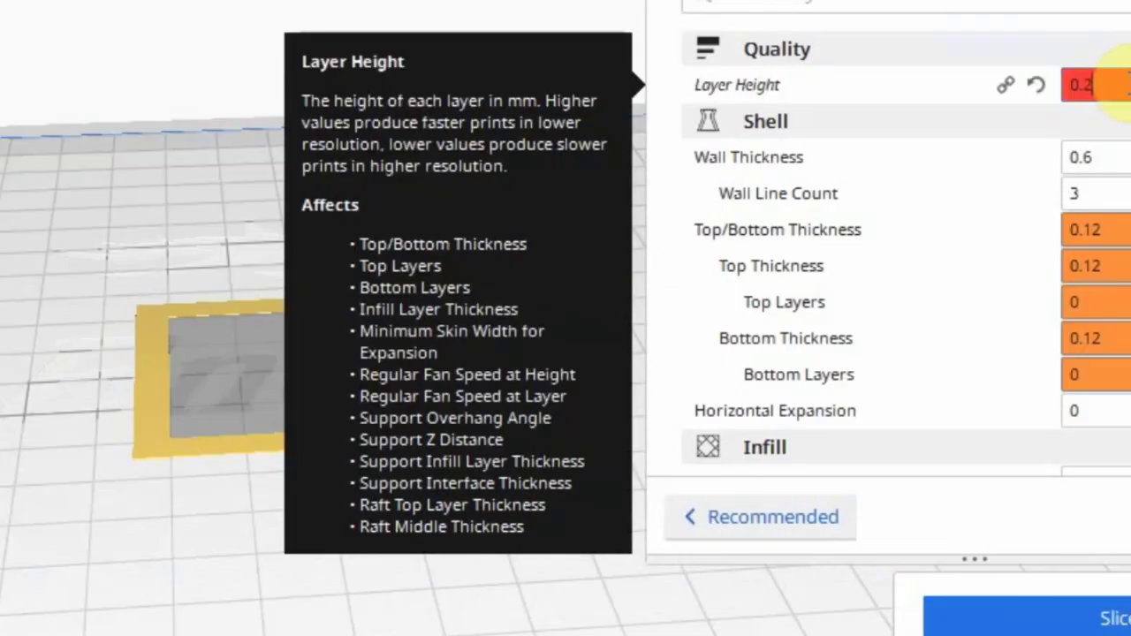
Set Wall Line Count to 1 in the custom print settings.
click(1078, 191)
text(1)
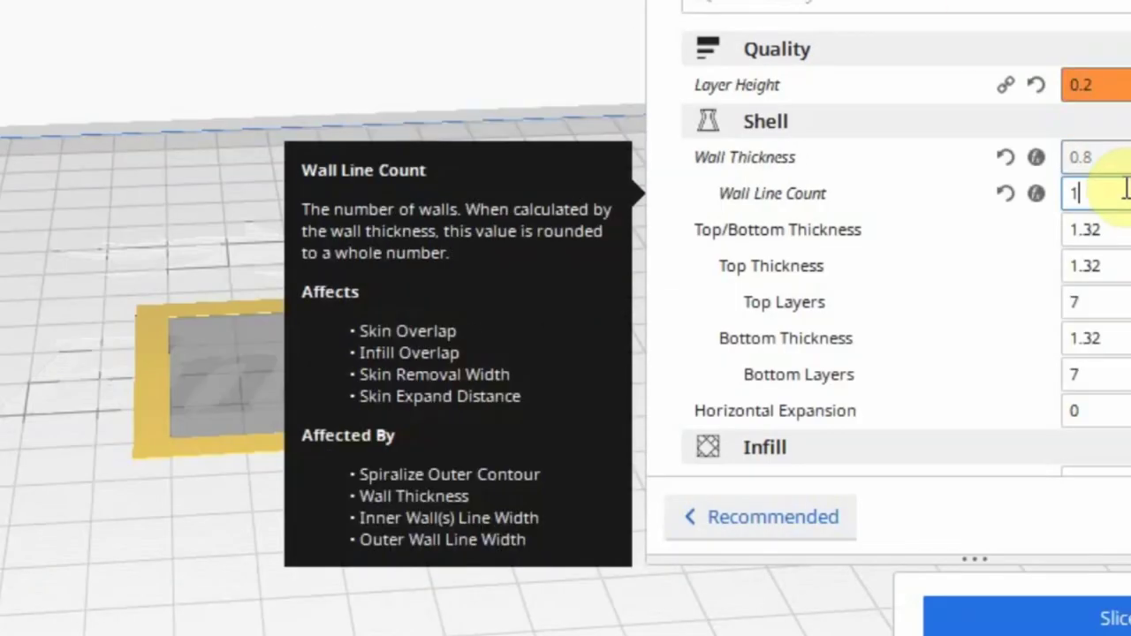
scroll(1078, 191, down, 1)
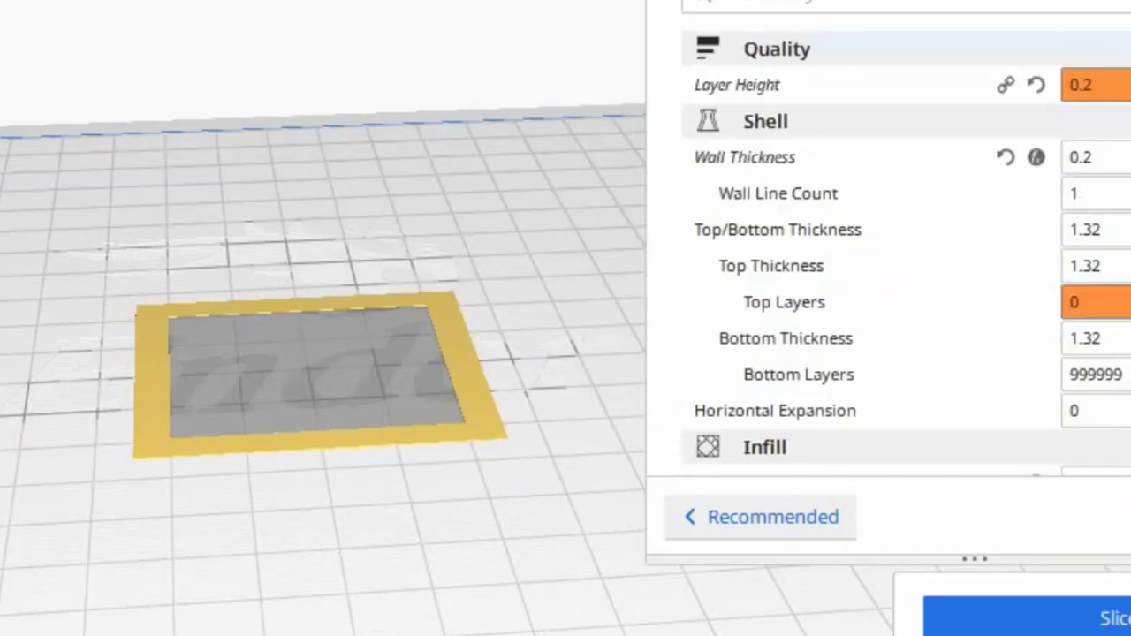
scroll(906, 249, down, 1)
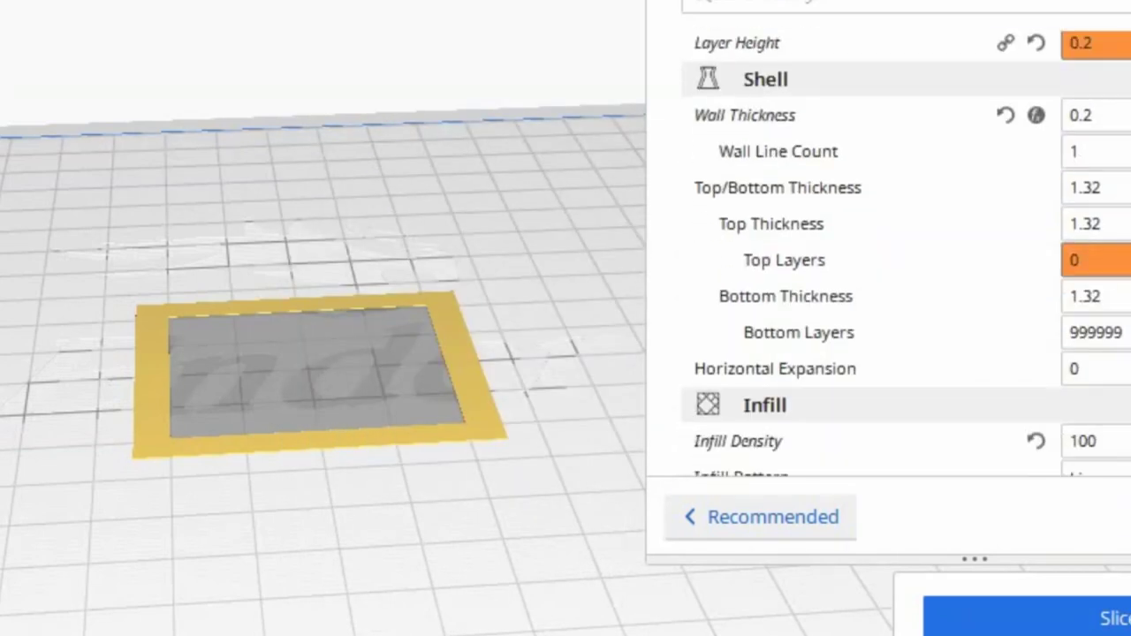
scroll(906, 249, up, 1)
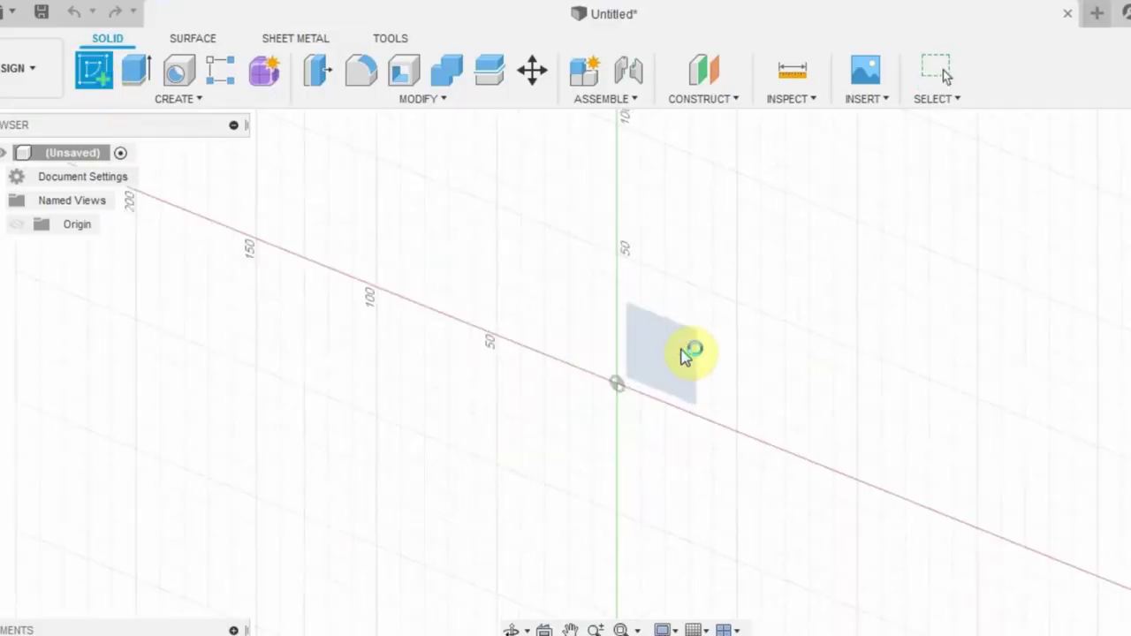
Sketch a 50 × 50 mm two-point rectangle on the chosen plane.
click(689, 353)
click(180, 103)
mouse_move(247, 144)
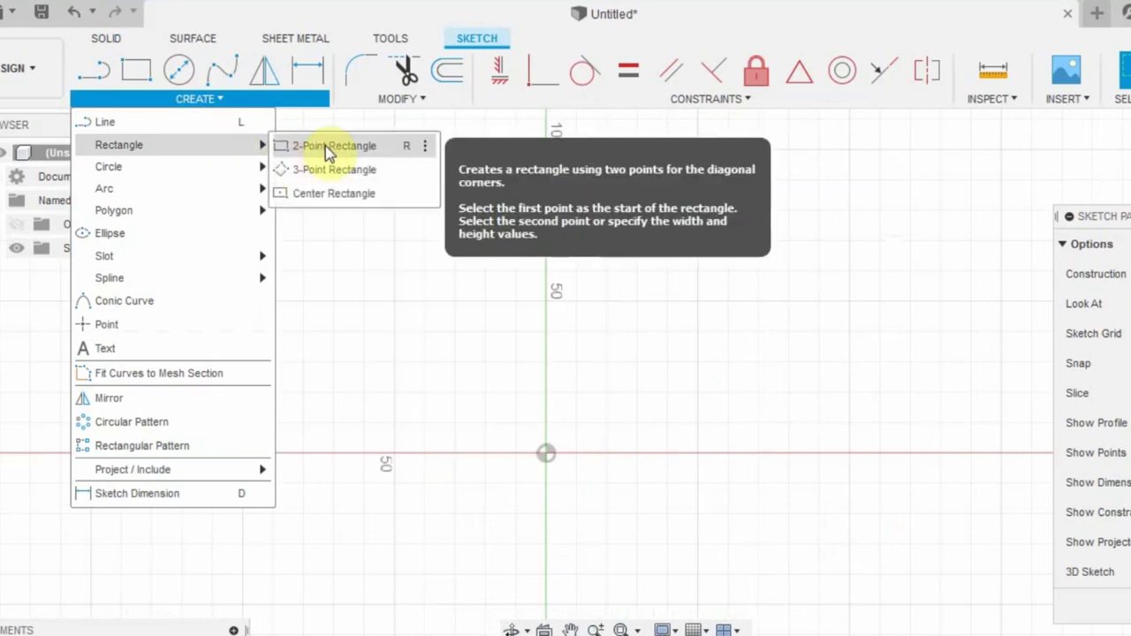
click(323, 146)
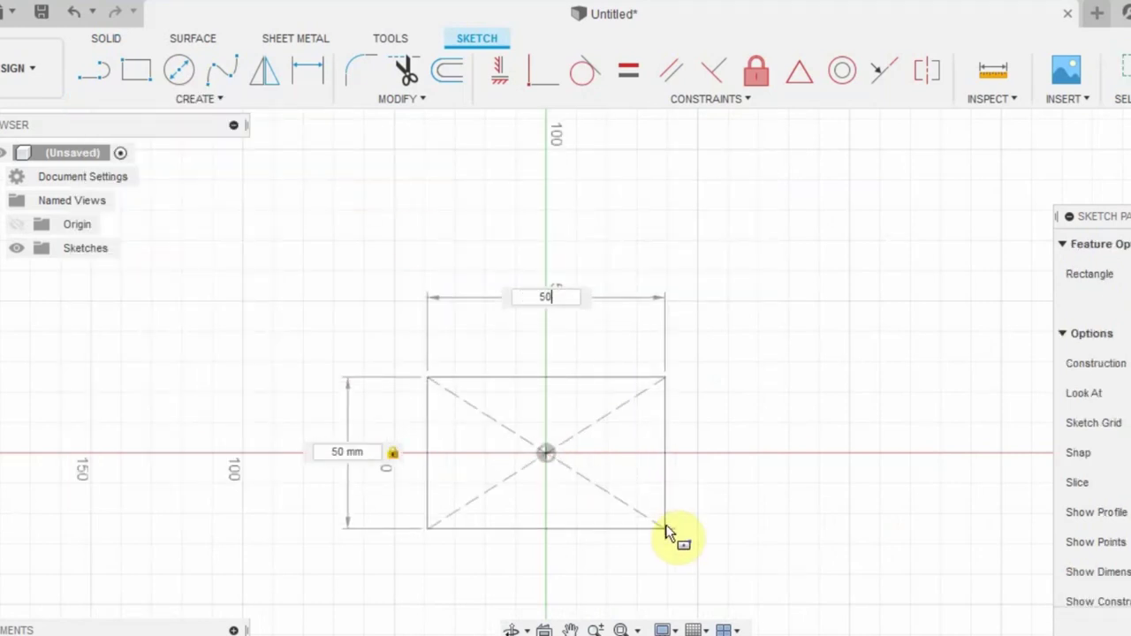
key(Return)
scroll(833, 462, up, 3)
Offset the square's outline by 5 mm.
key(o)
click(560, 281)
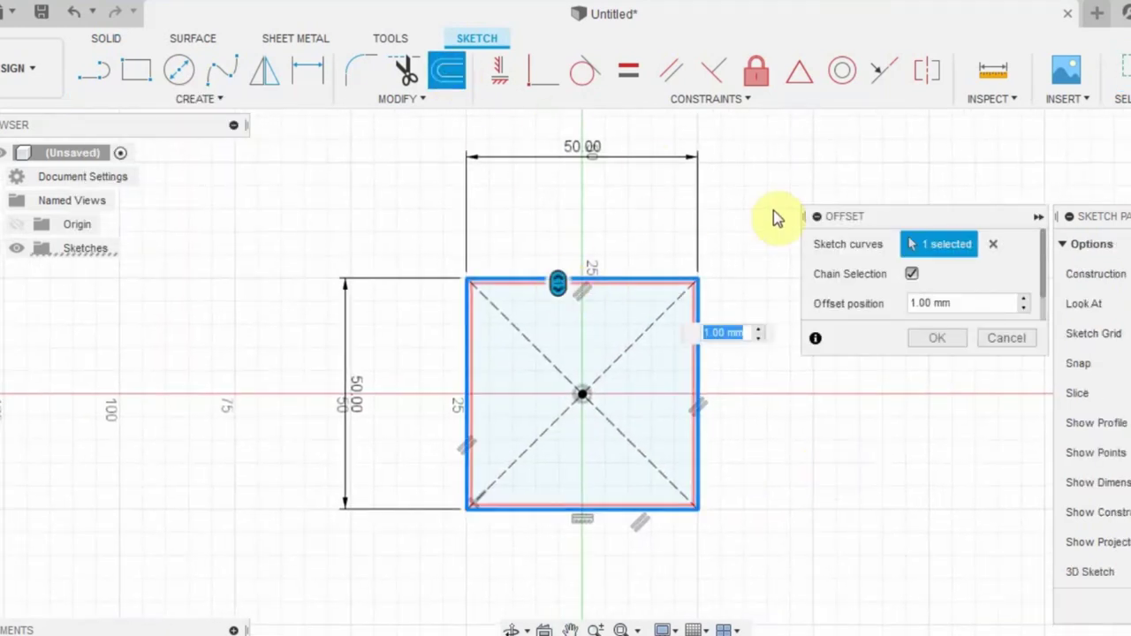
text(5)
key(Return)
scroll(669, 369, up, 2)
Extrude the ring between the two squares 0.2 mm thick.
key(e)
click(669, 368)
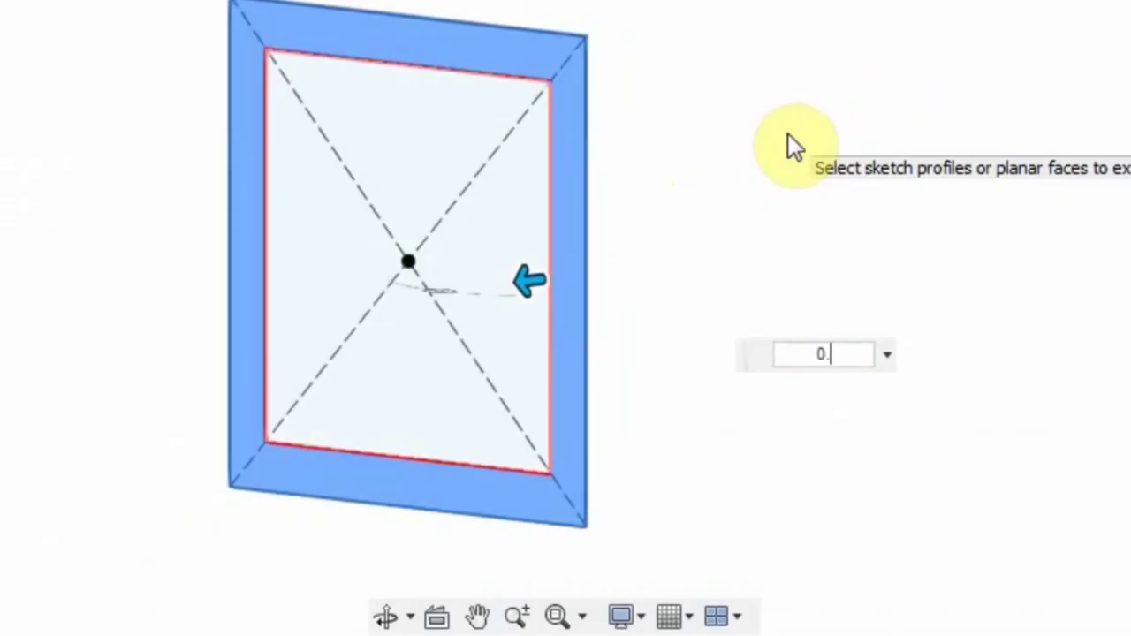
text(0.2)
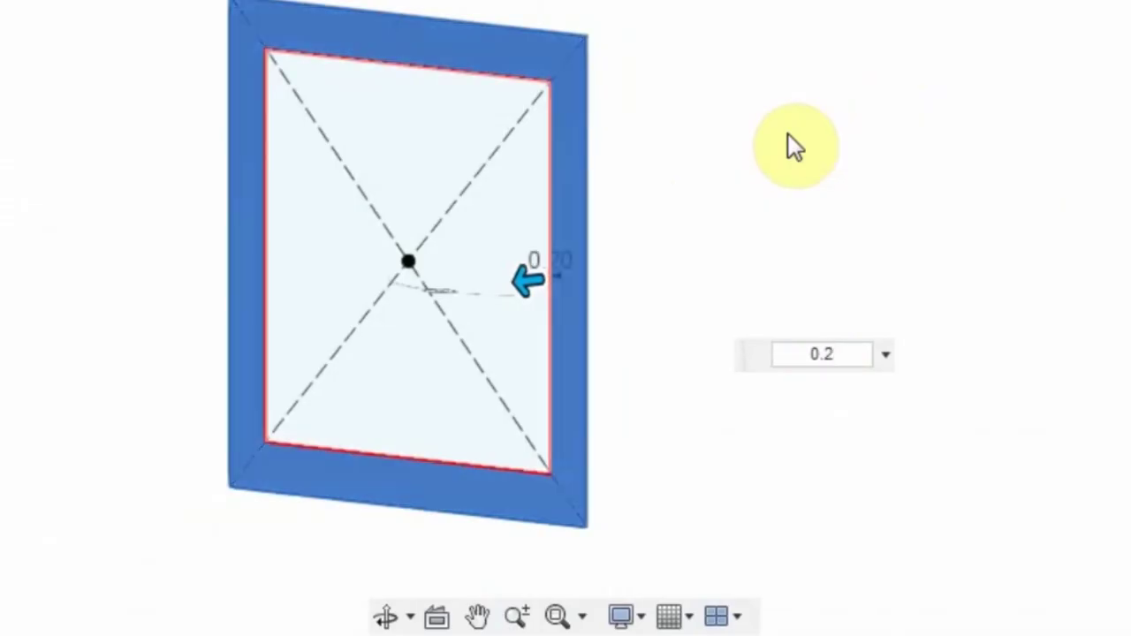
key(Return)
shift+middle_drag(585, 253, 621, 247)
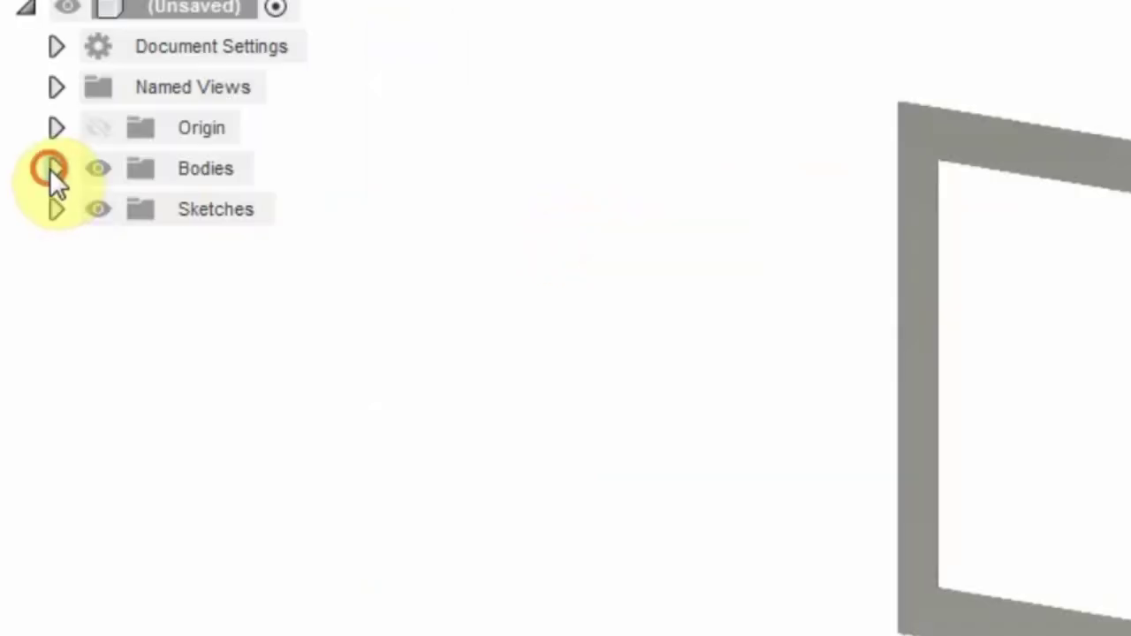
Select the frame body Body1, check its actions, and orbit to a straight-on view of the frame.
click(210, 214)
right_click(210, 215)
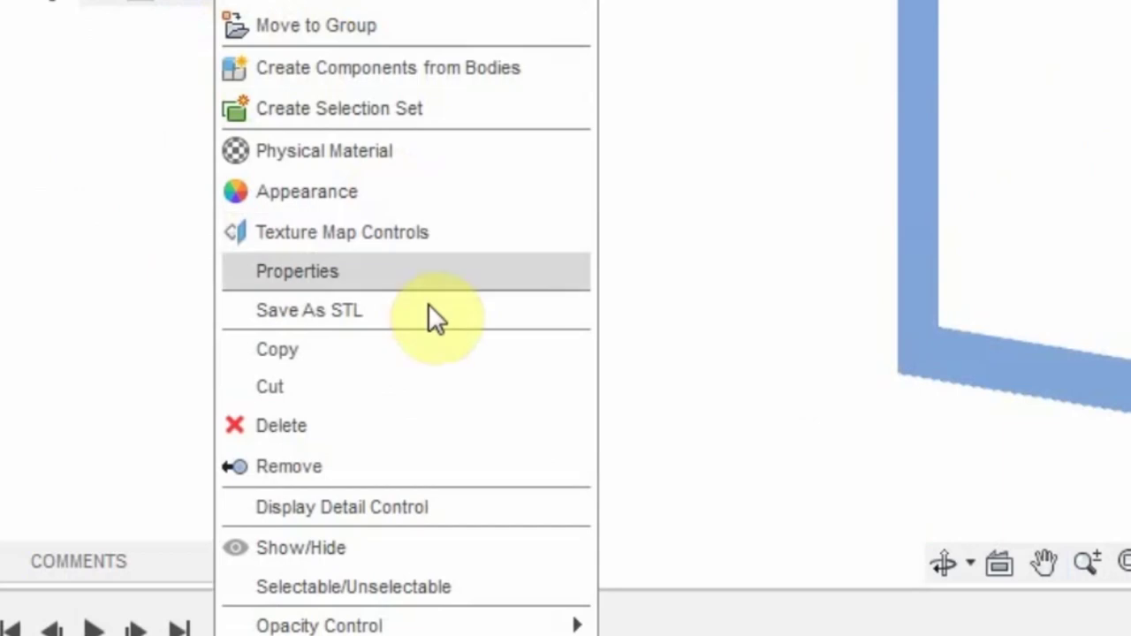
key(Escape)
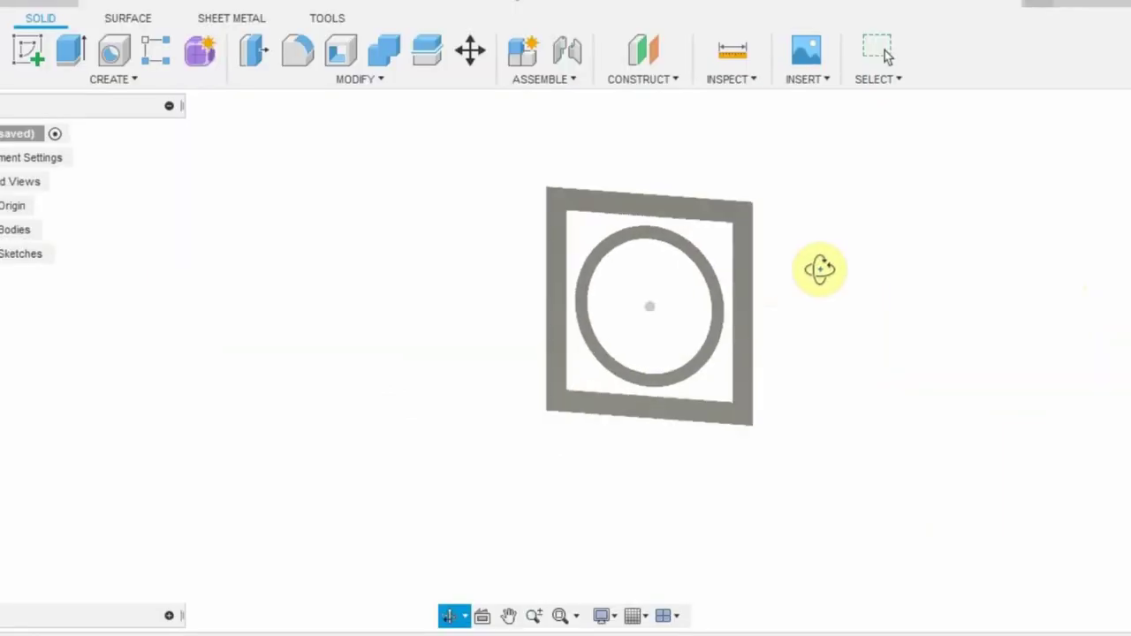
drag(820, 269, 766, 246)
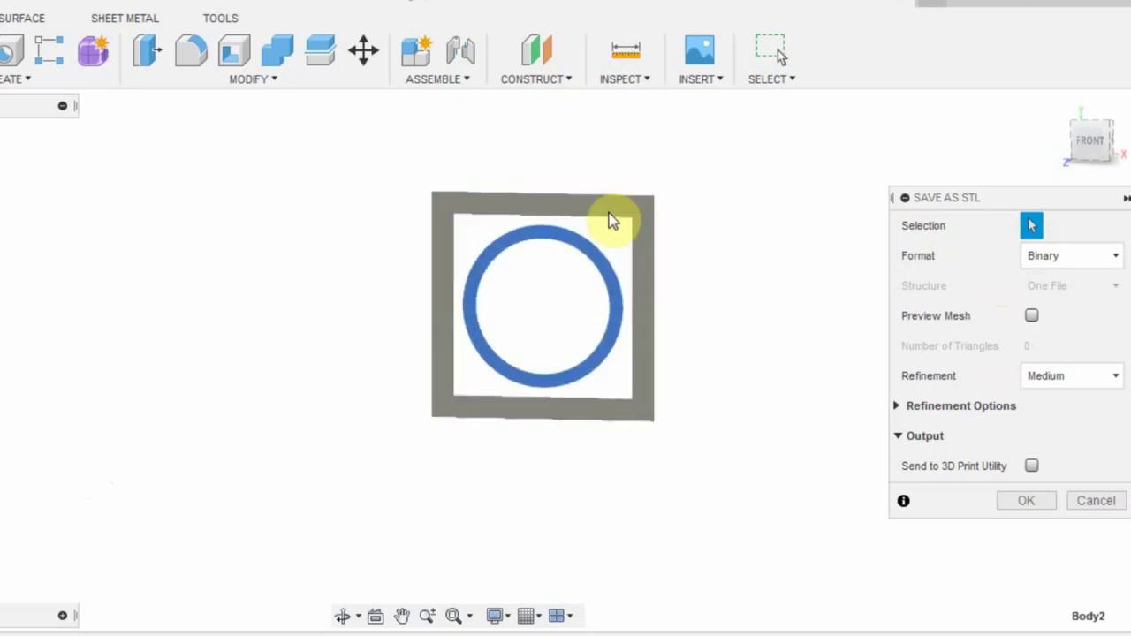
Select the root component holding both bodies and choose Save As STL for it.
click(610, 212)
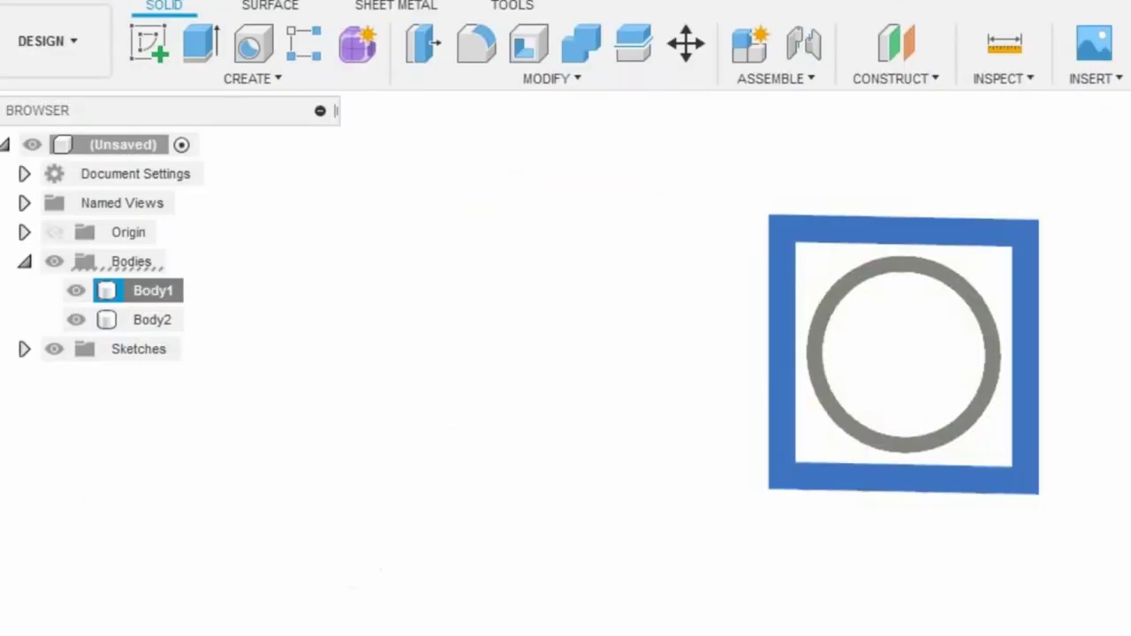
key(Escape)
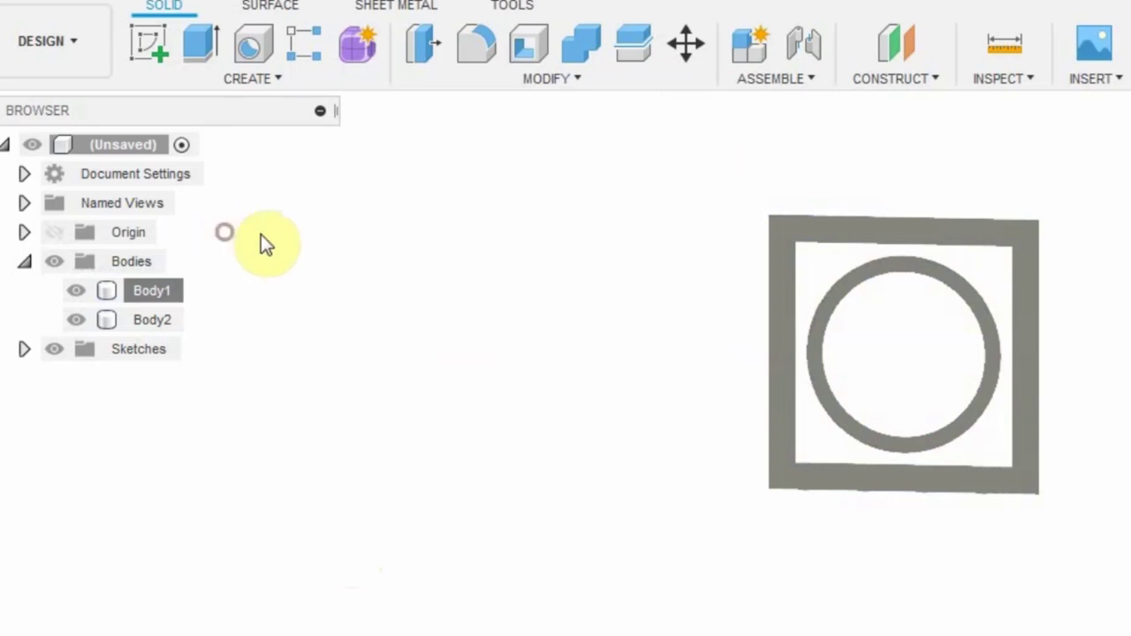
click(128, 144)
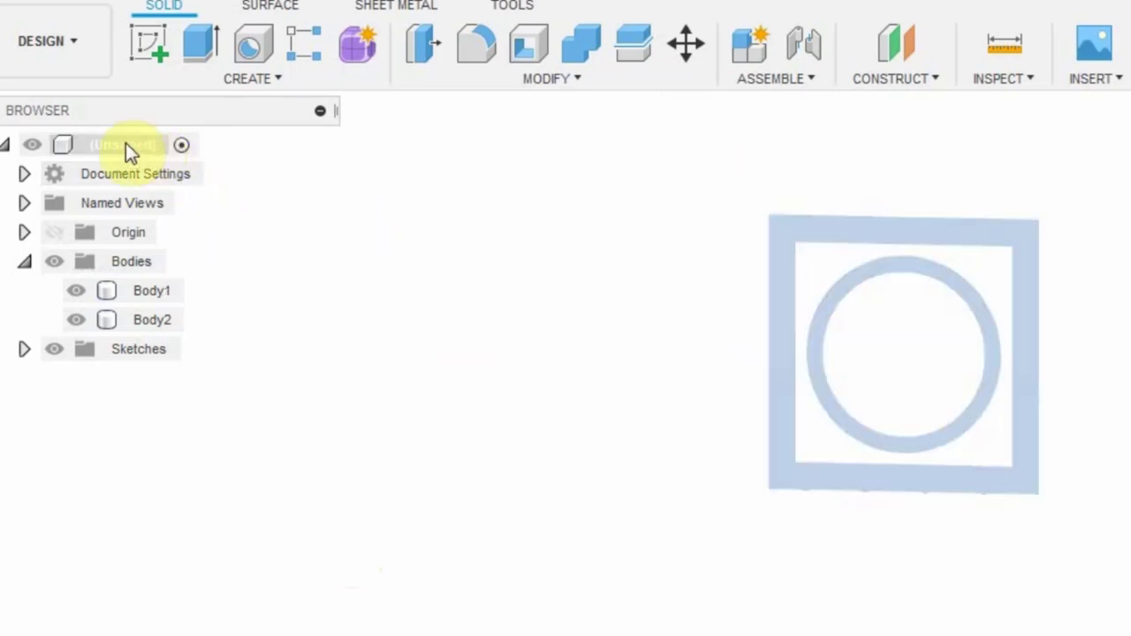
right_click(126, 143)
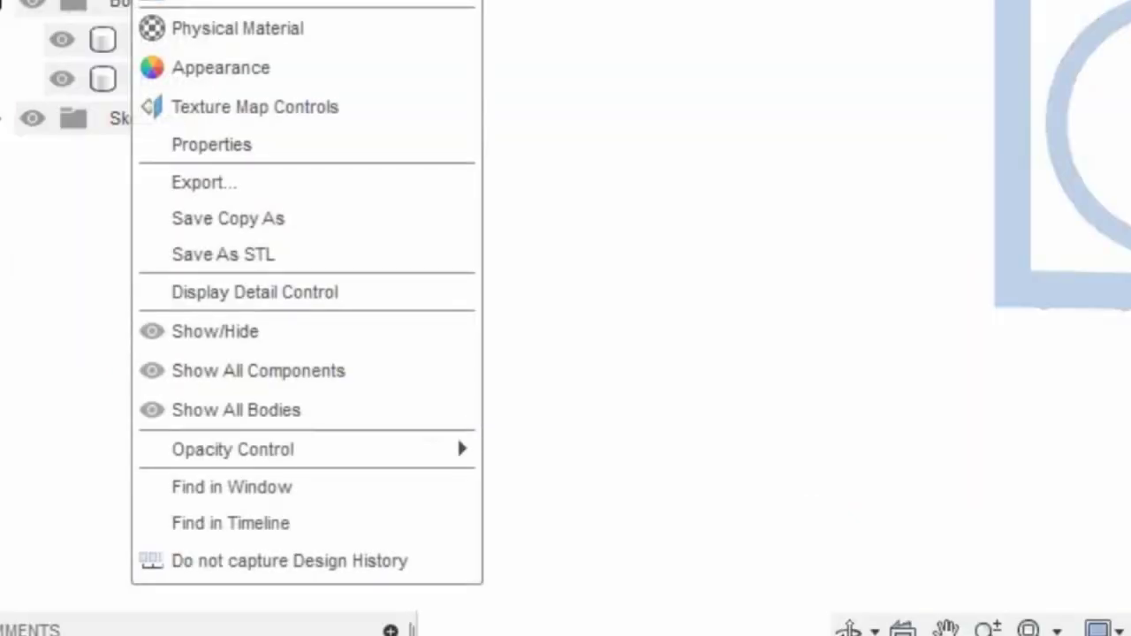
click(348, 255)
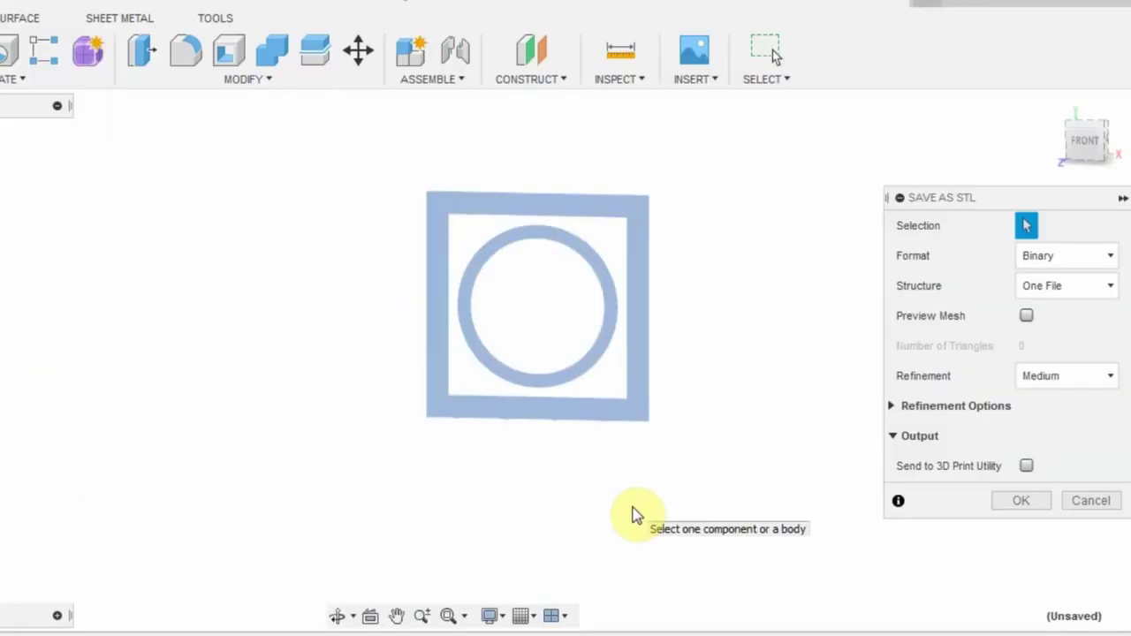
Confirm the STL export and bring the model into view on Cura's build plate.
click(1016, 503)
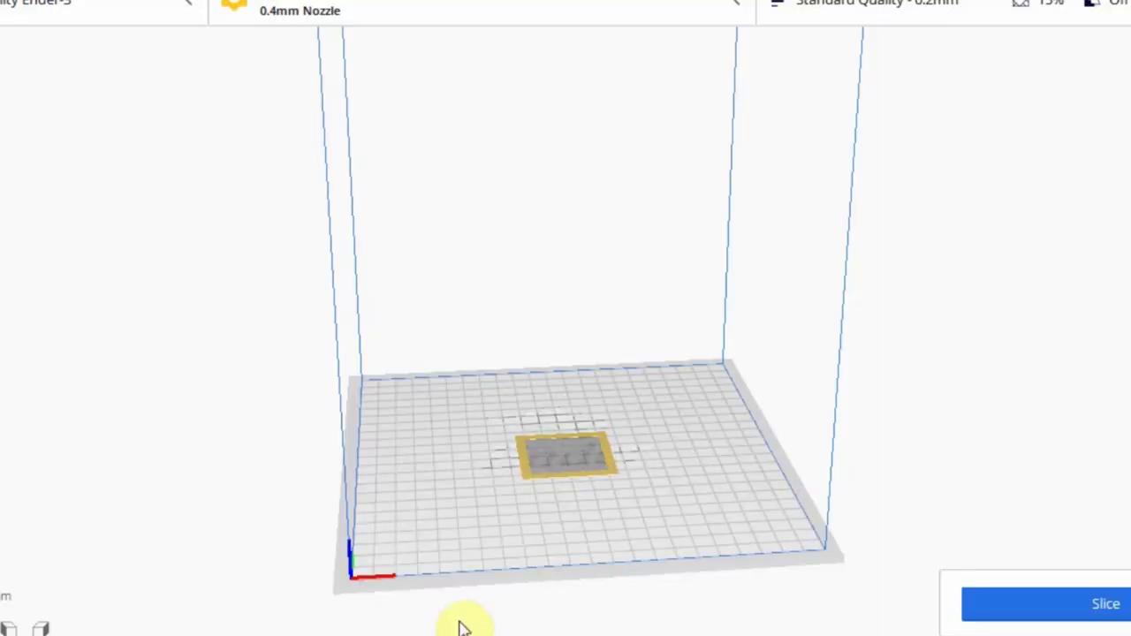
scroll(510, 530, up, 6)
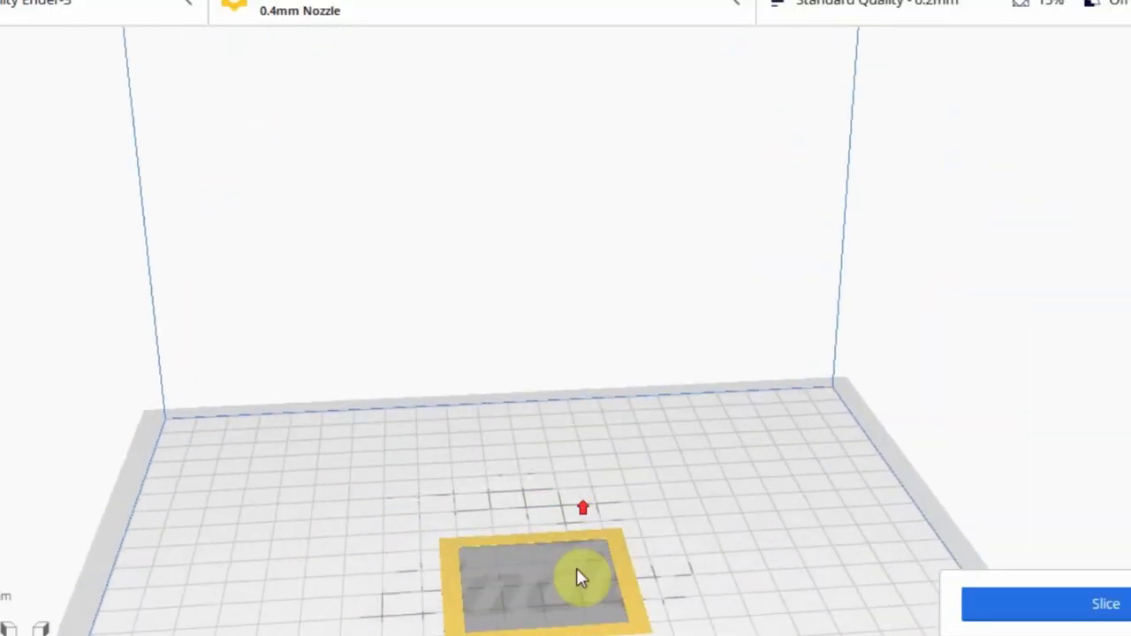
scroll(743, 523, up, 5)
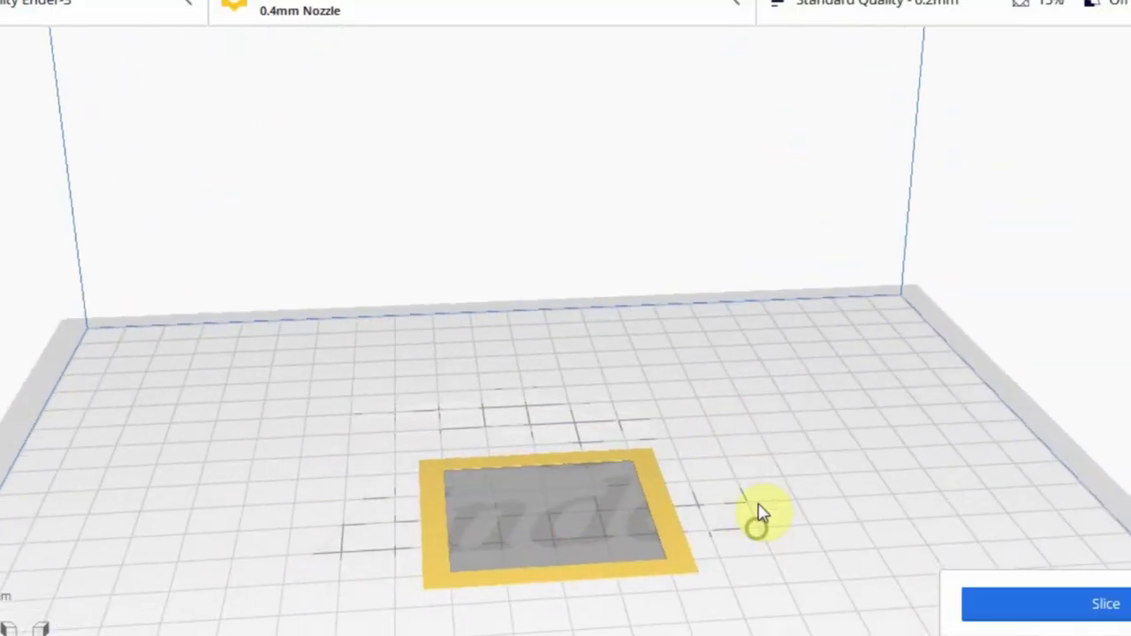
middle_drag(765, 447, 704, 461)
Switch the extruder to a 0.2mm nozzle and discard the earlier custom profile settings.
click(482, 7)
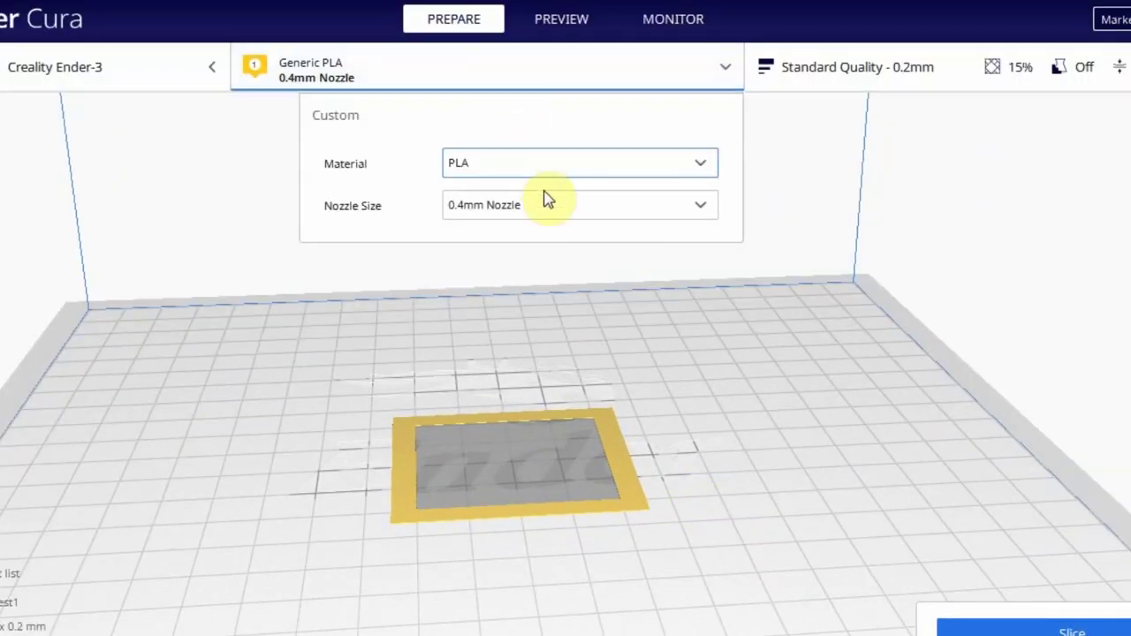
click(549, 205)
click(563, 235)
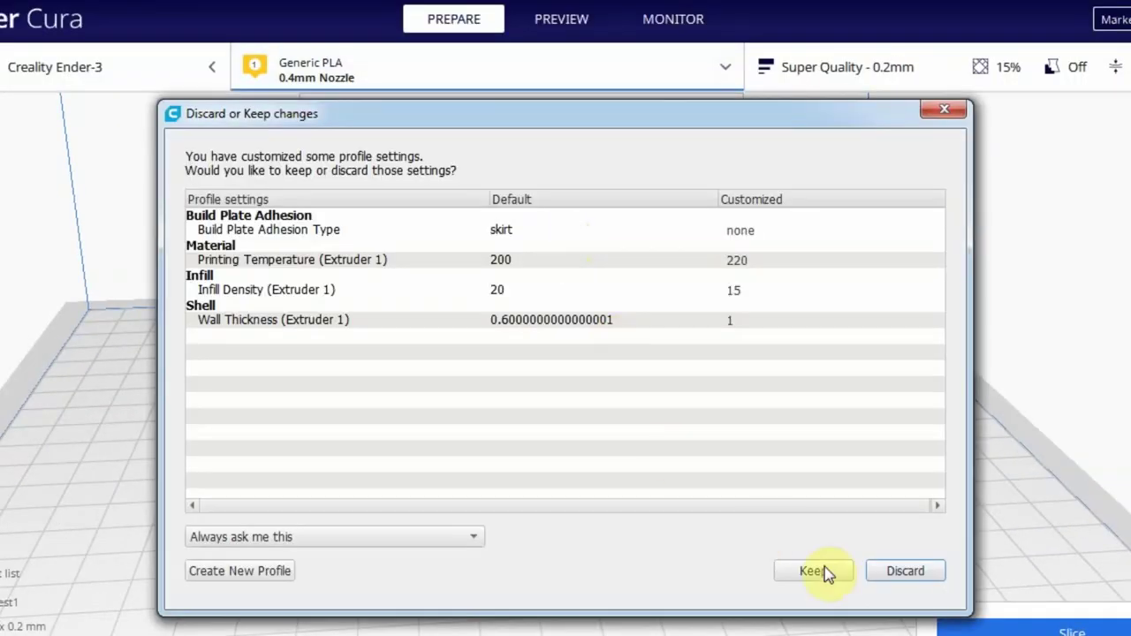
click(920, 576)
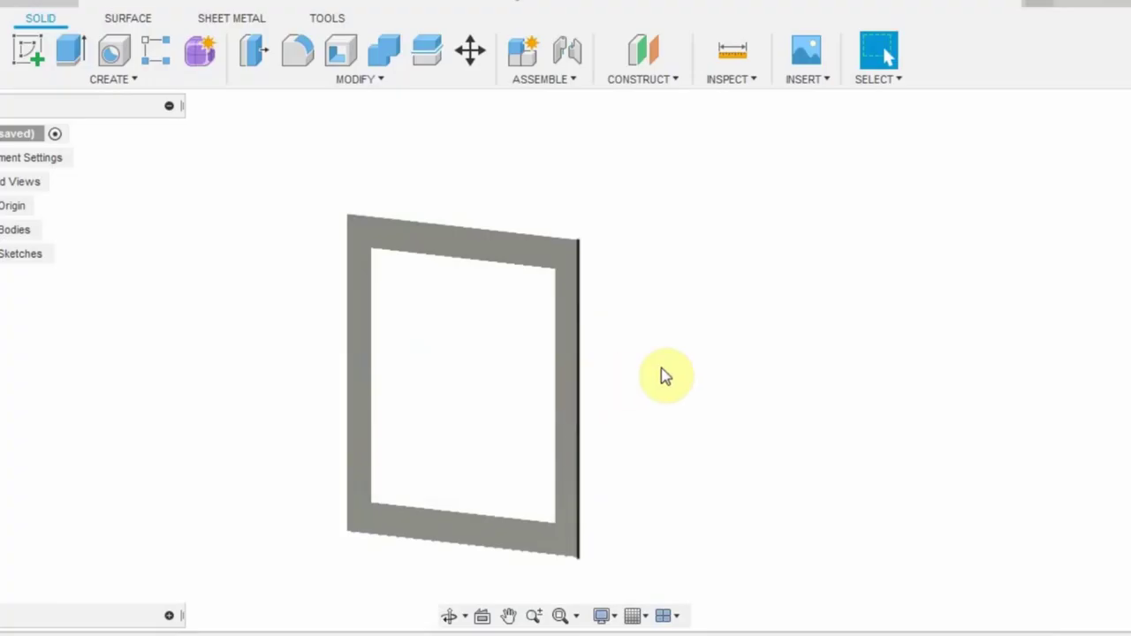
shift+middle_drag(664, 374, 582, 368)
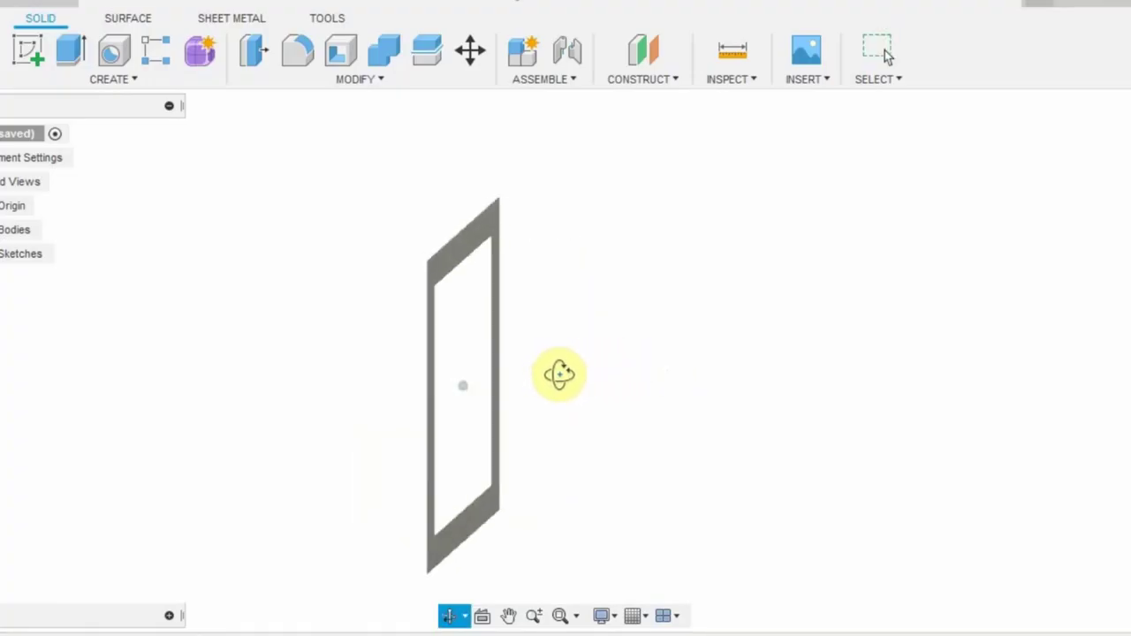
shift+middle_drag(617, 374, 662, 377)
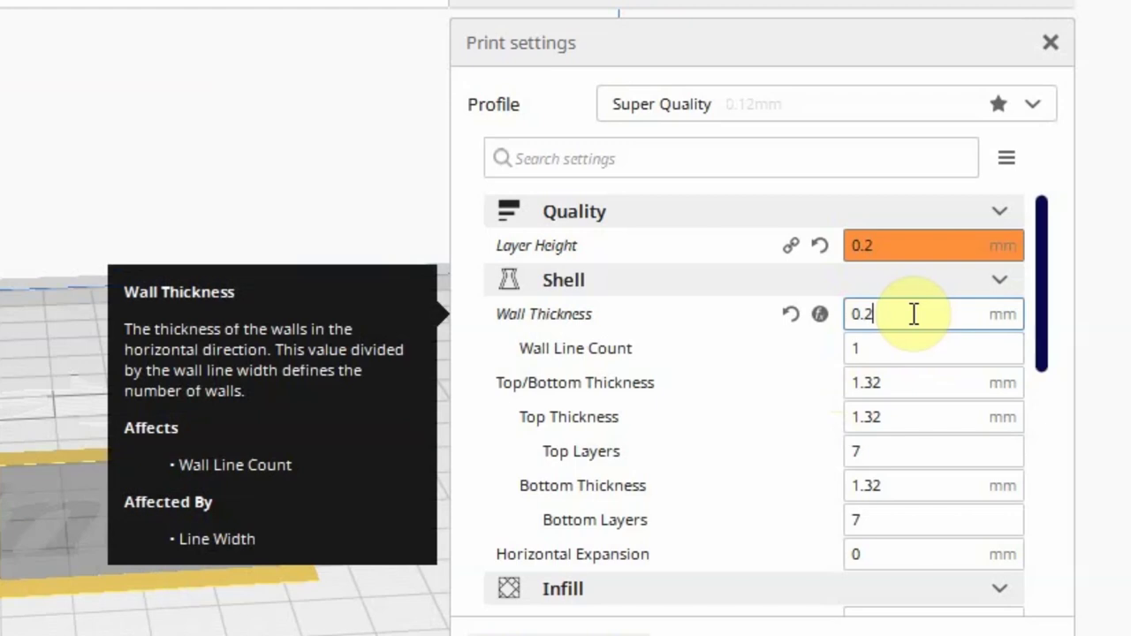
Set wall thickness to 0.2 mm and infill density to 100%.
key(Tab)
scroll(926, 389, down, 3)
click(920, 378)
text(100)
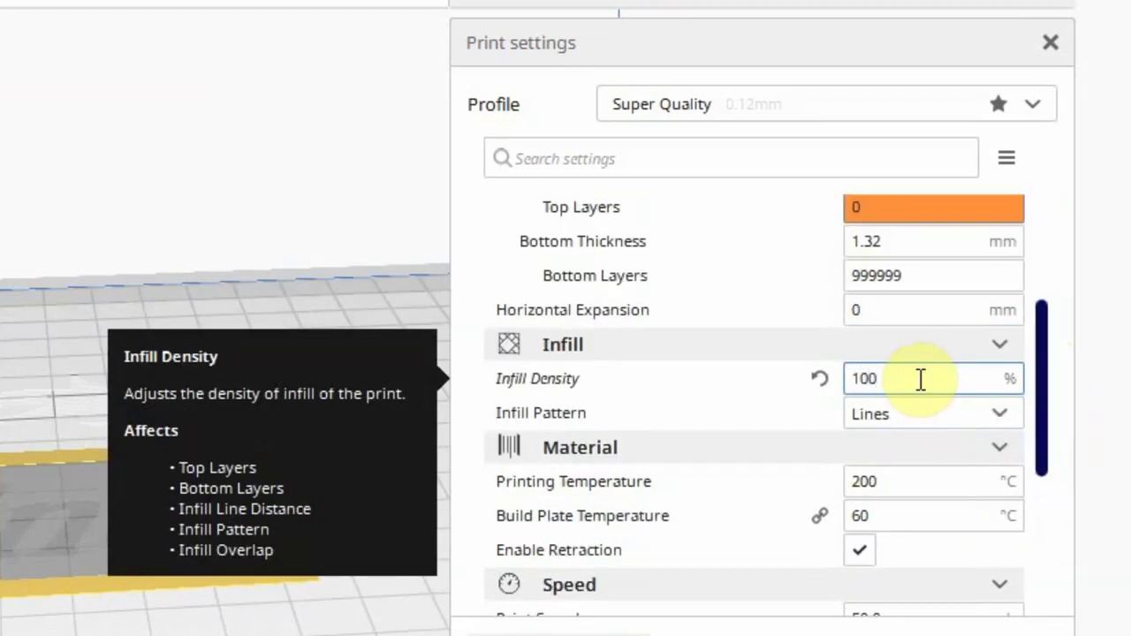
key(Tab)
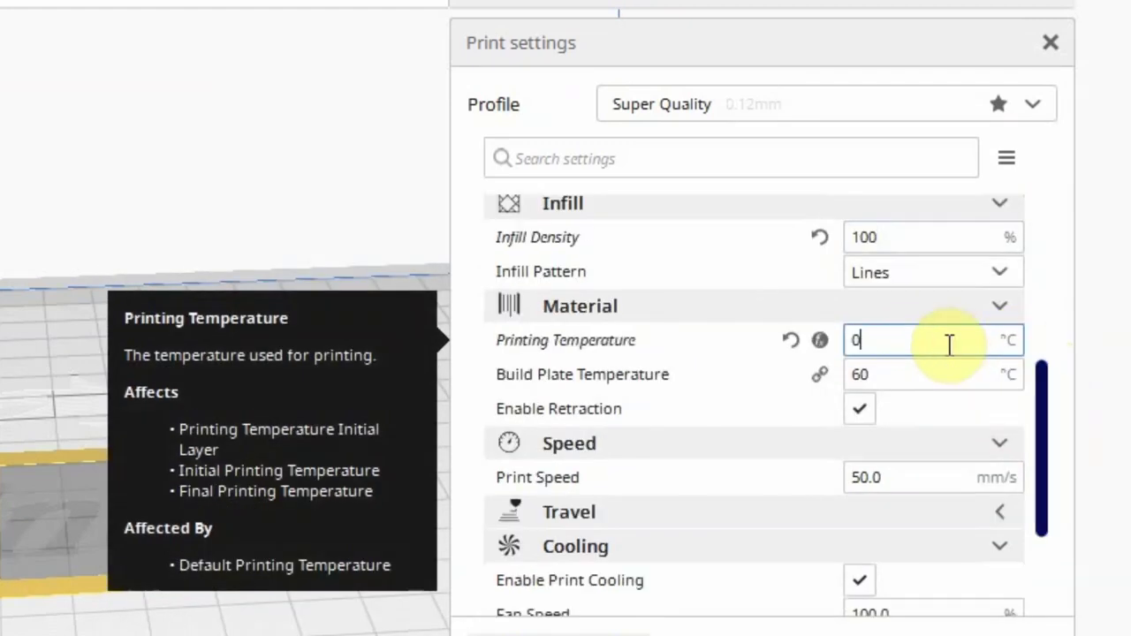
Set the build plate temperature to 0, enable 0.4 mm Z hop, and turn off print cooling.
click(944, 374)
double_click(945, 375)
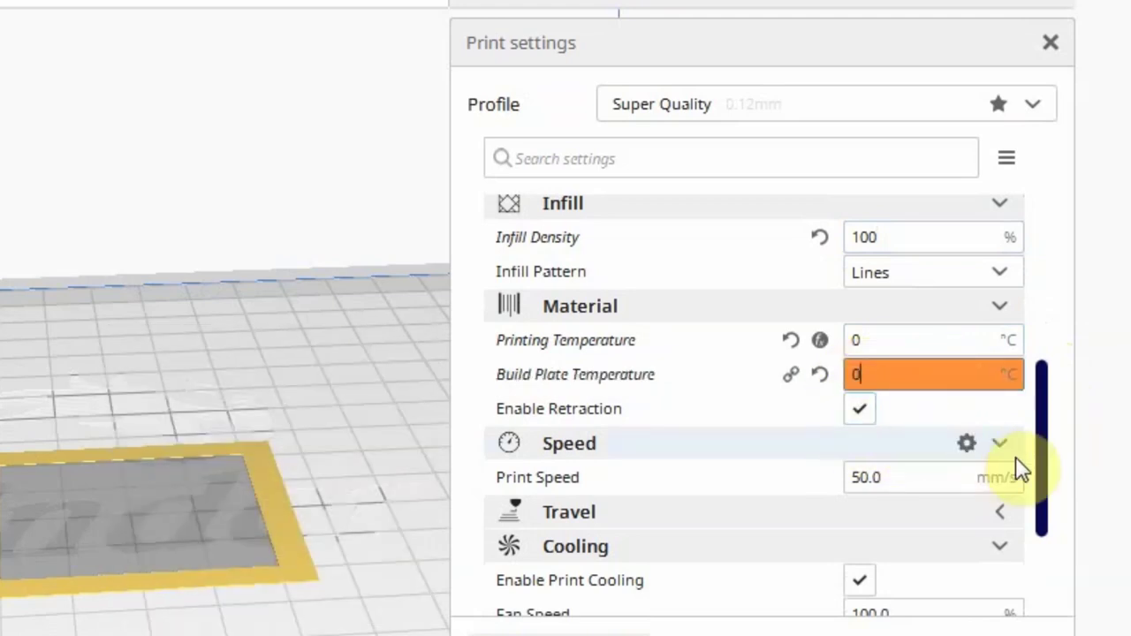
scroll(1021, 468, down, 3)
click(859, 407)
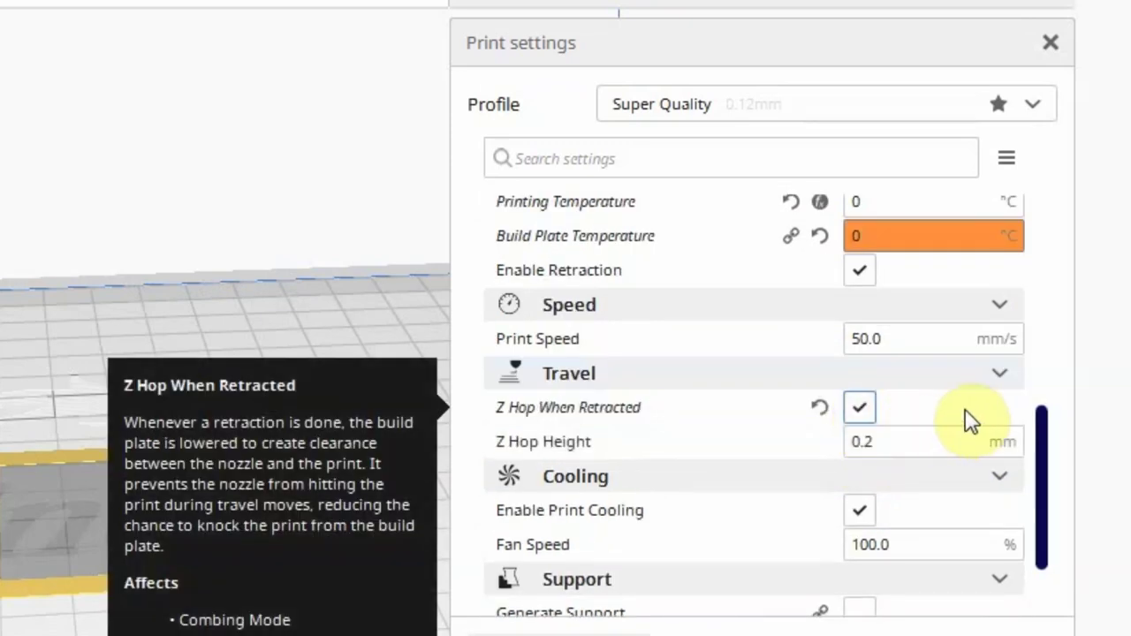
click(961, 437)
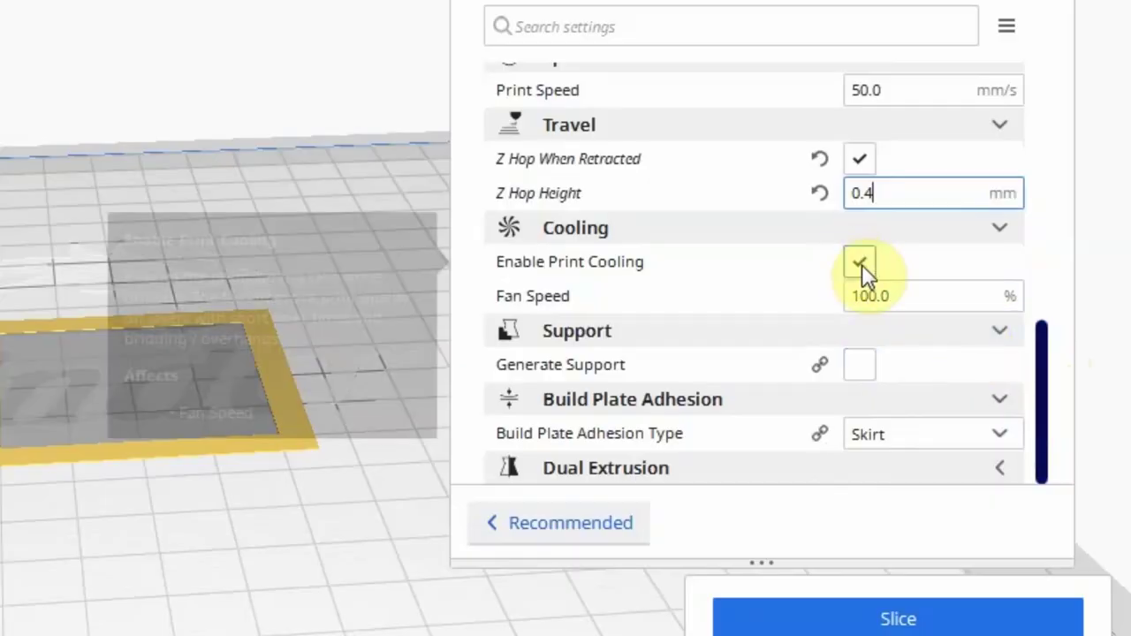
click(859, 262)
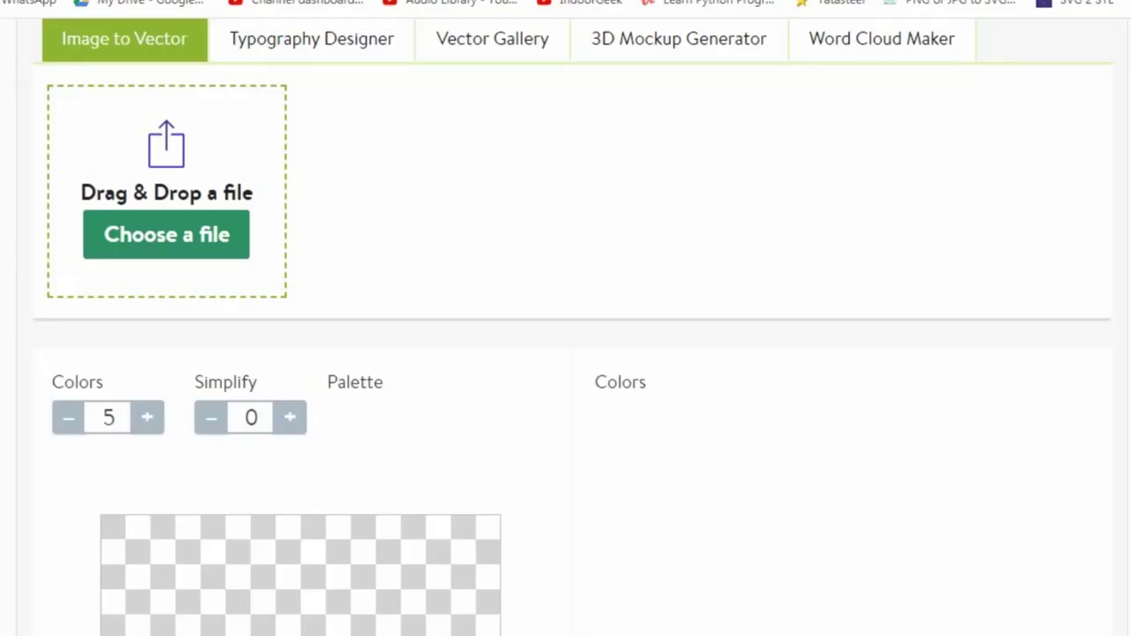
Reduce the Ganesha image to 1 colour, generate the vector, and download it as an SVG.
middle_click(587, 299)
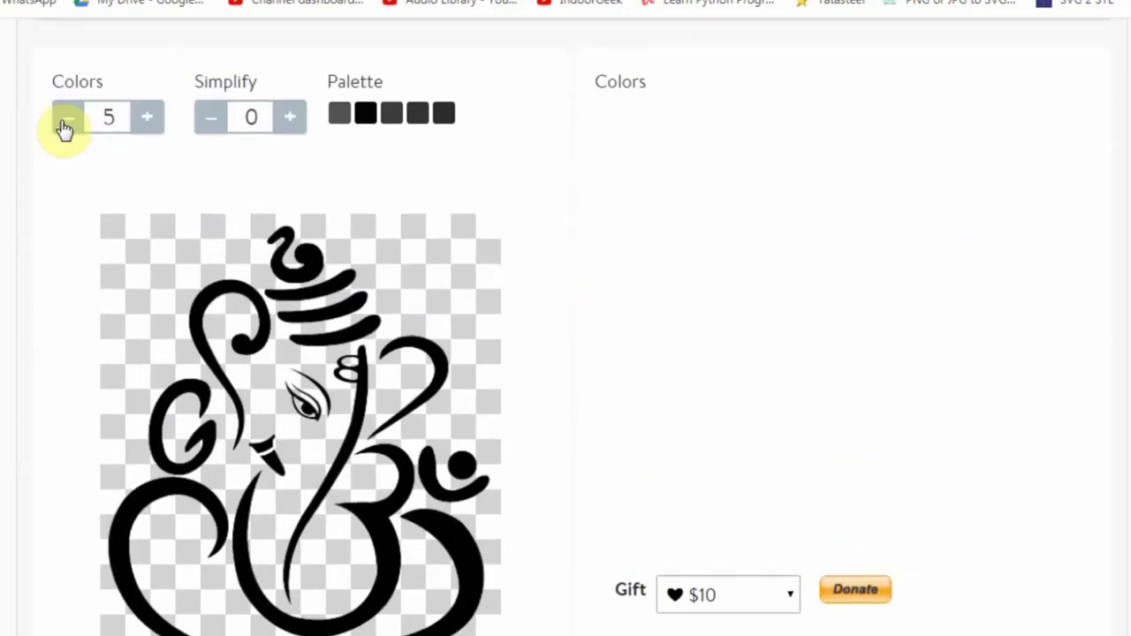
click(61, 120)
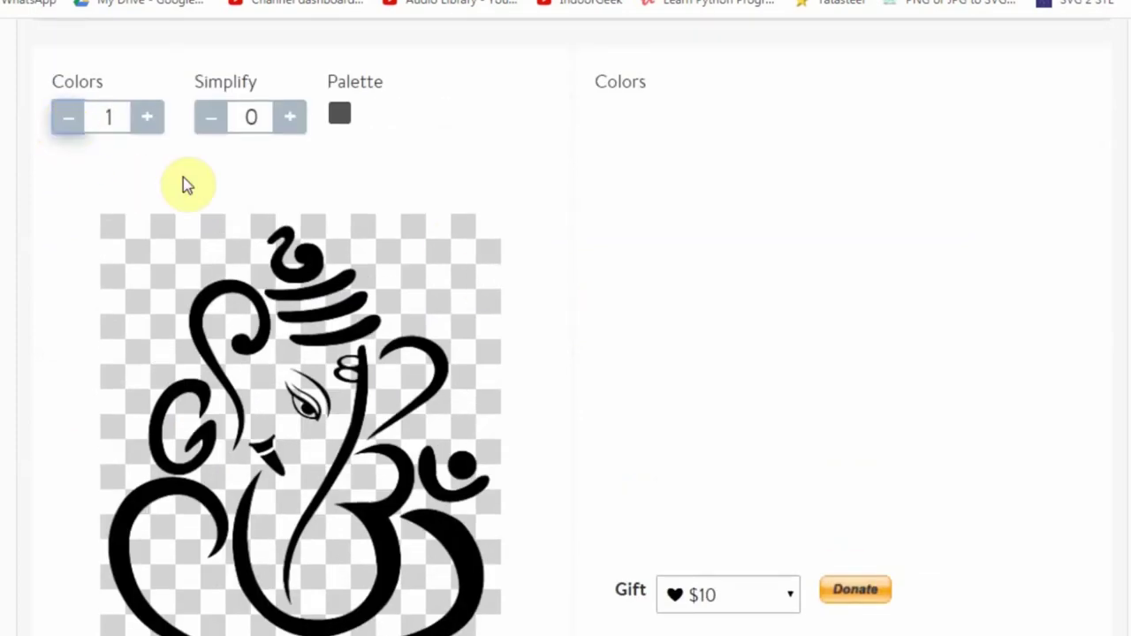
scroll(507, 265, down, 3)
click(504, 469)
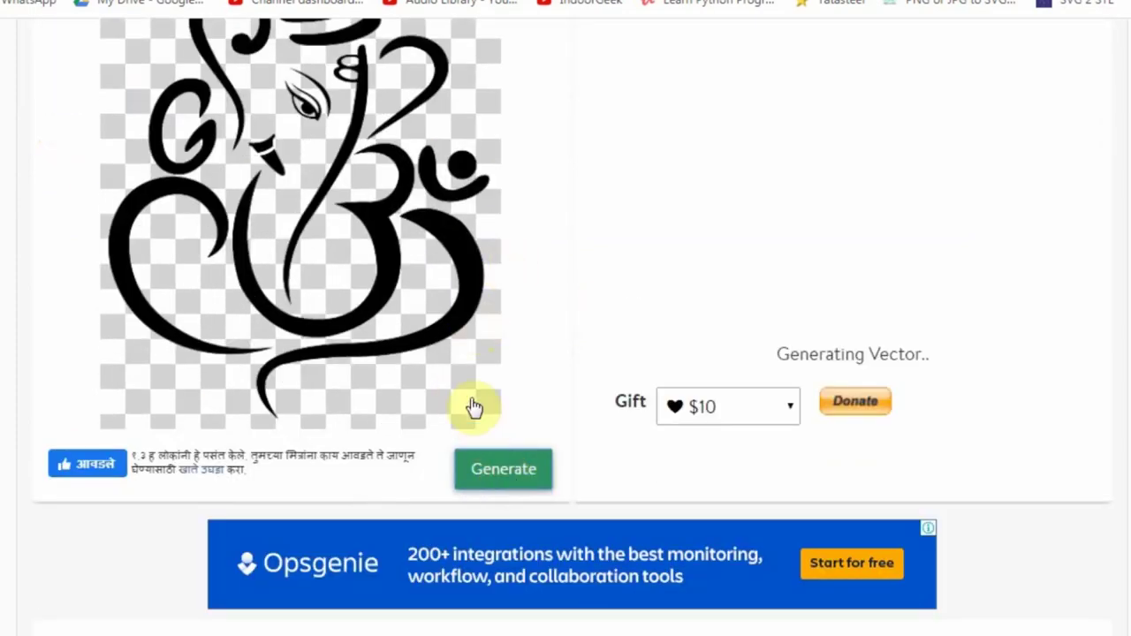
scroll(473, 400, up, 2)
scroll(478, 397, up, 2)
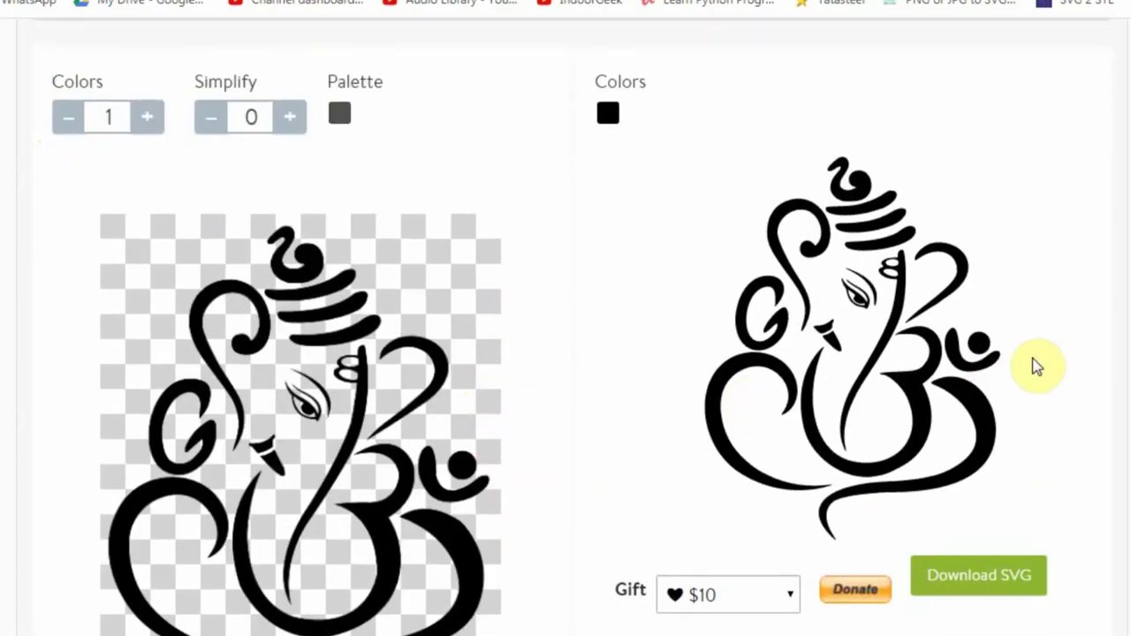
click(979, 570)
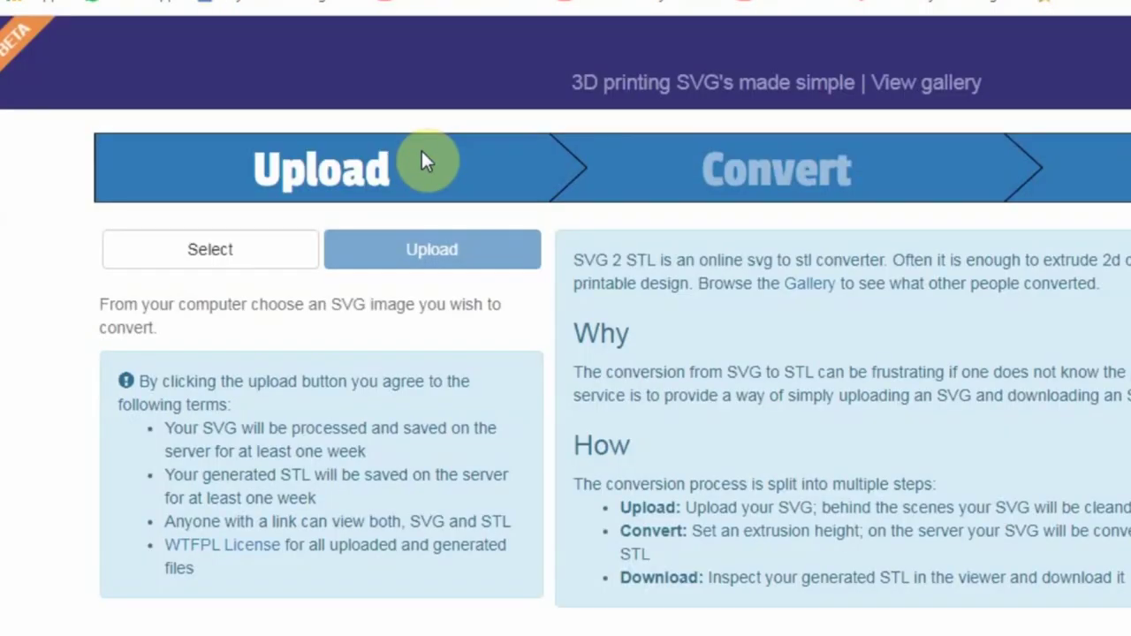
Upload image2vector.svg, set extrusion height to 0.2, convert it to STL, and rotate the preview.
click(129, 262)
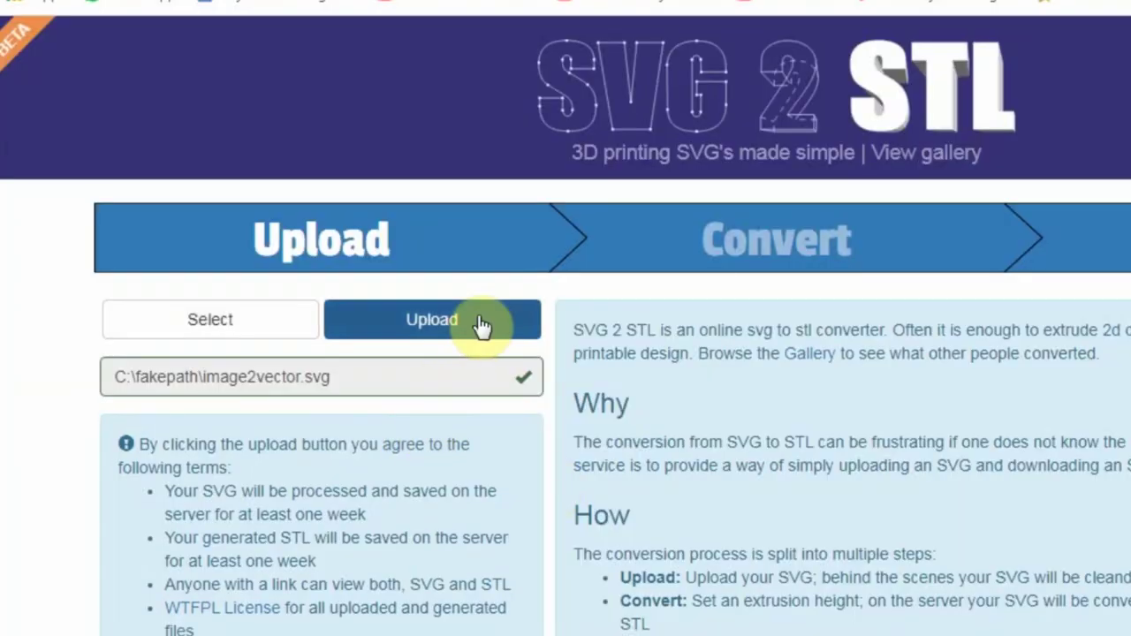
click(497, 328)
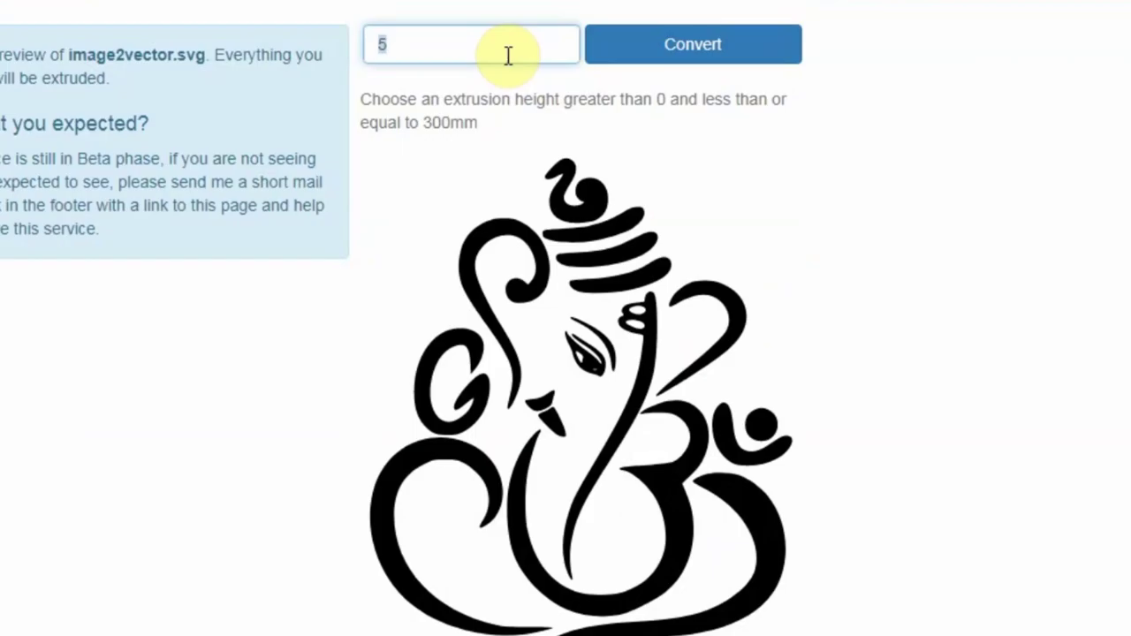
key(BackSpace)
text(0.2)
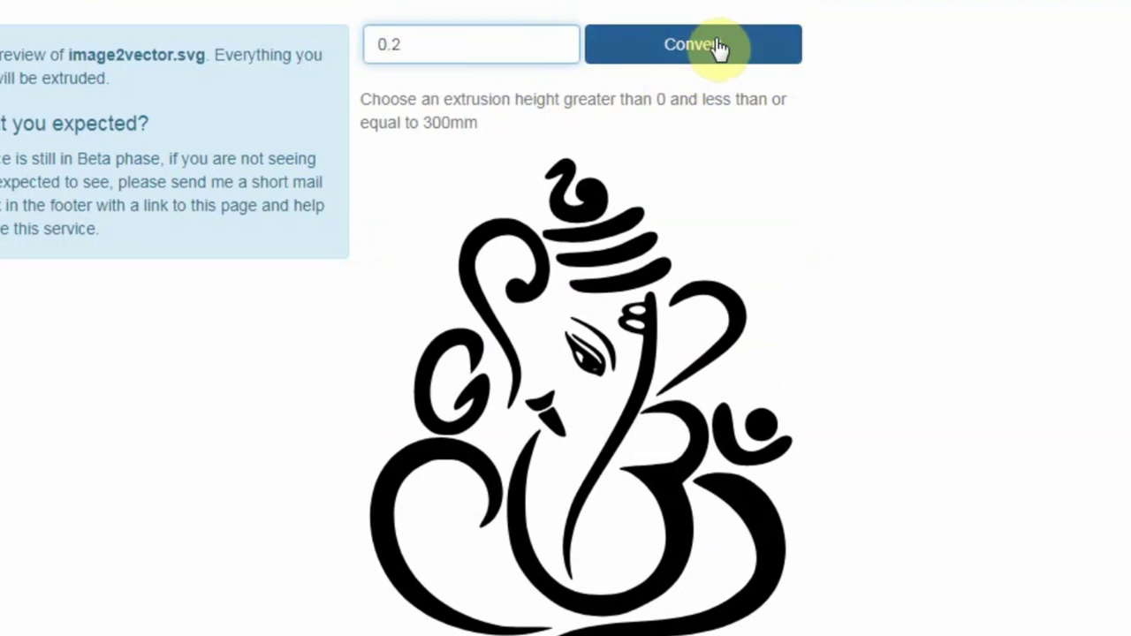
click(697, 44)
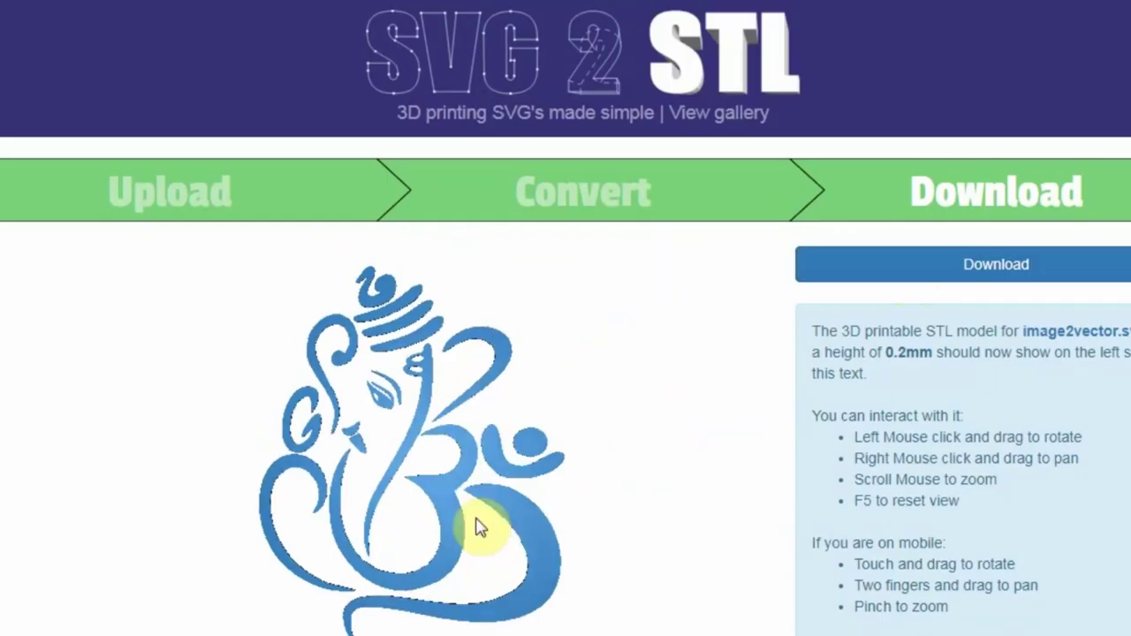
drag(97, 528, 509, 531)
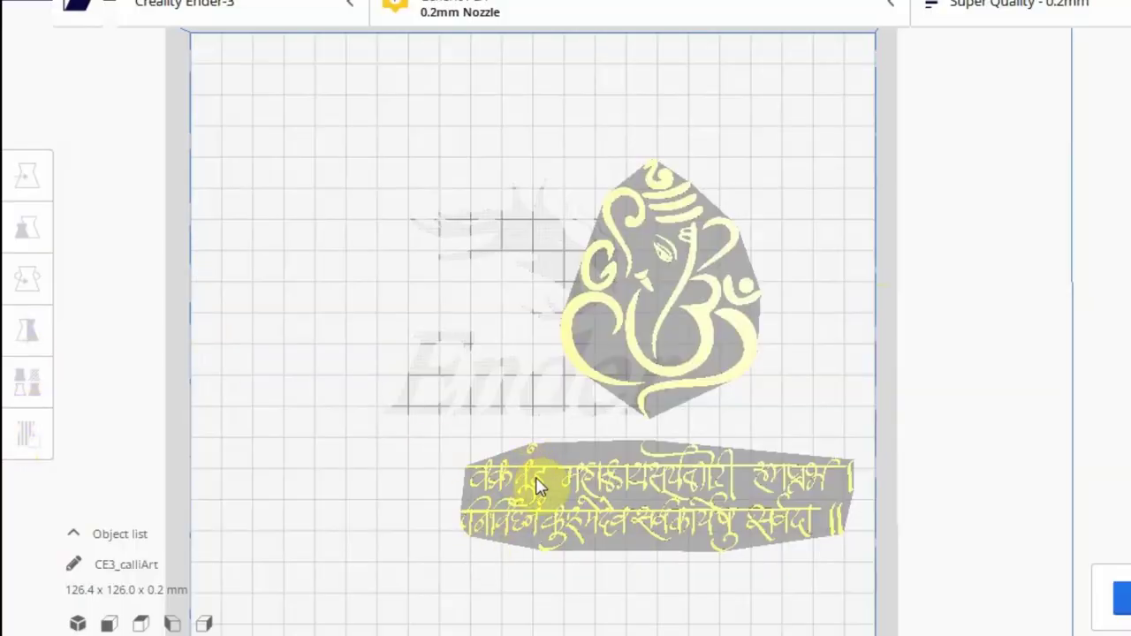
Scale the calligraphy text model to 135%, turn off uniform scaling, and keep its height at 0.2 mm.
click(540, 481)
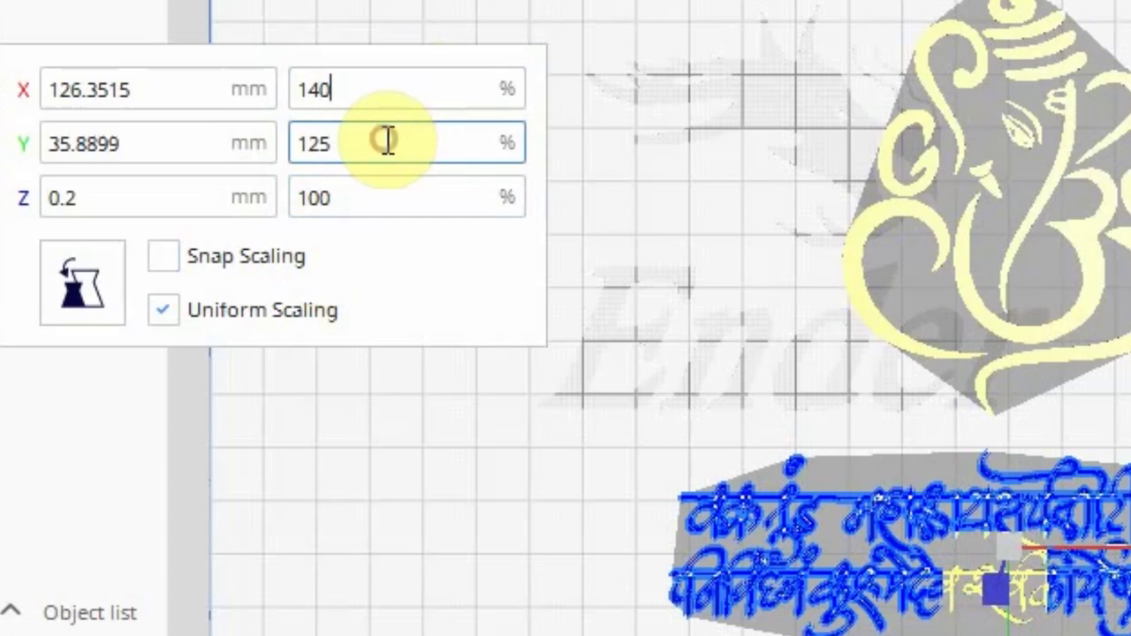
click(388, 141)
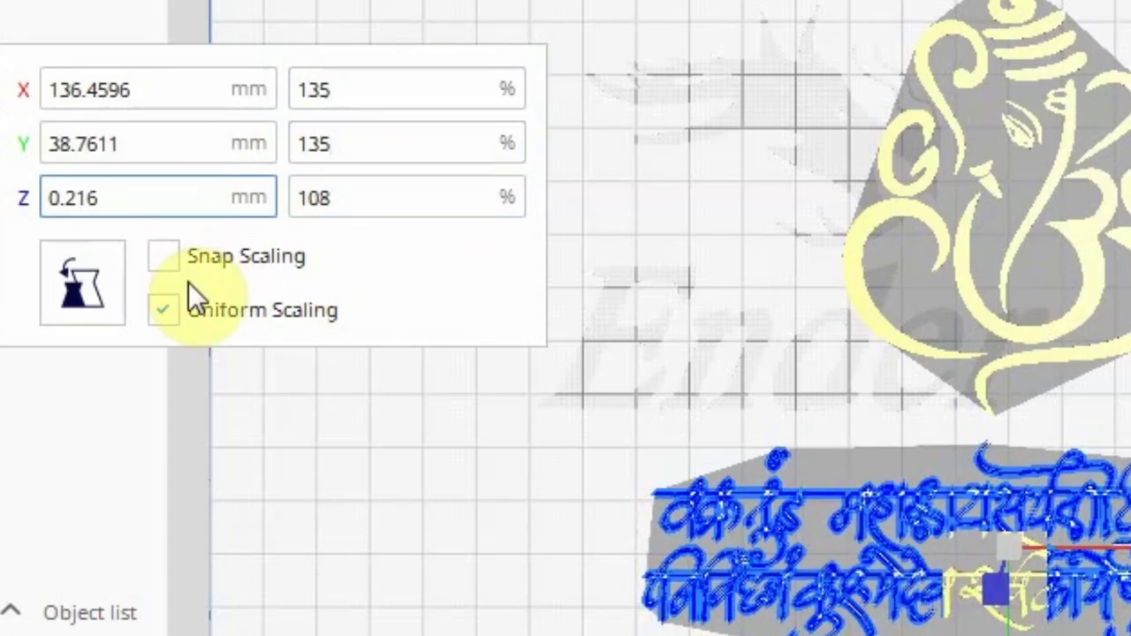
click(163, 310)
click(194, 197)
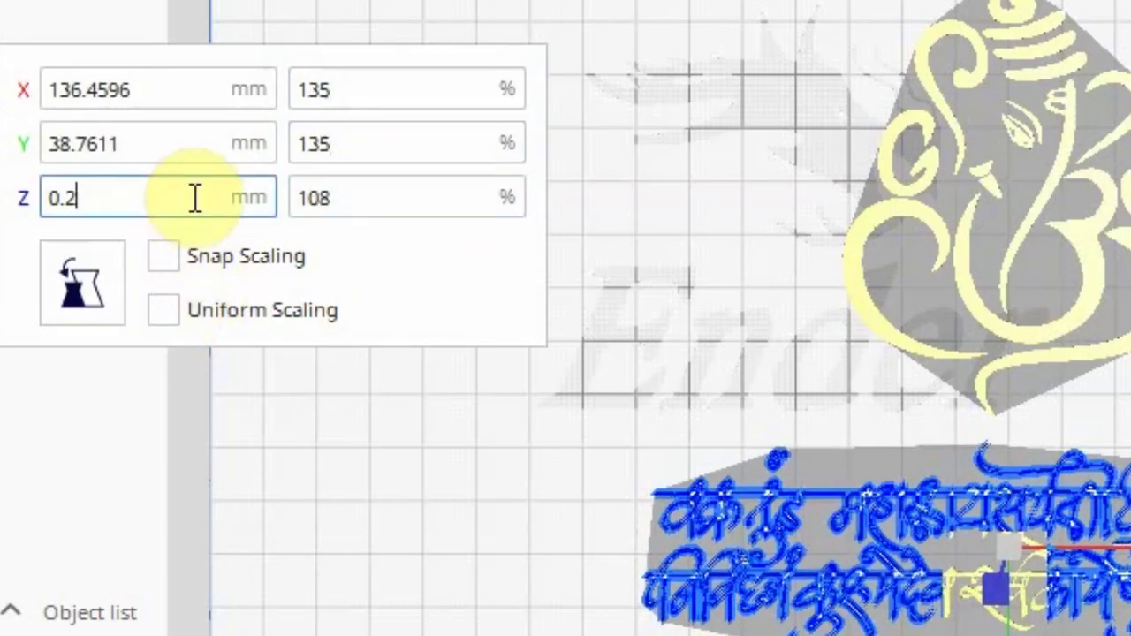
key(Return)
click(219, 134)
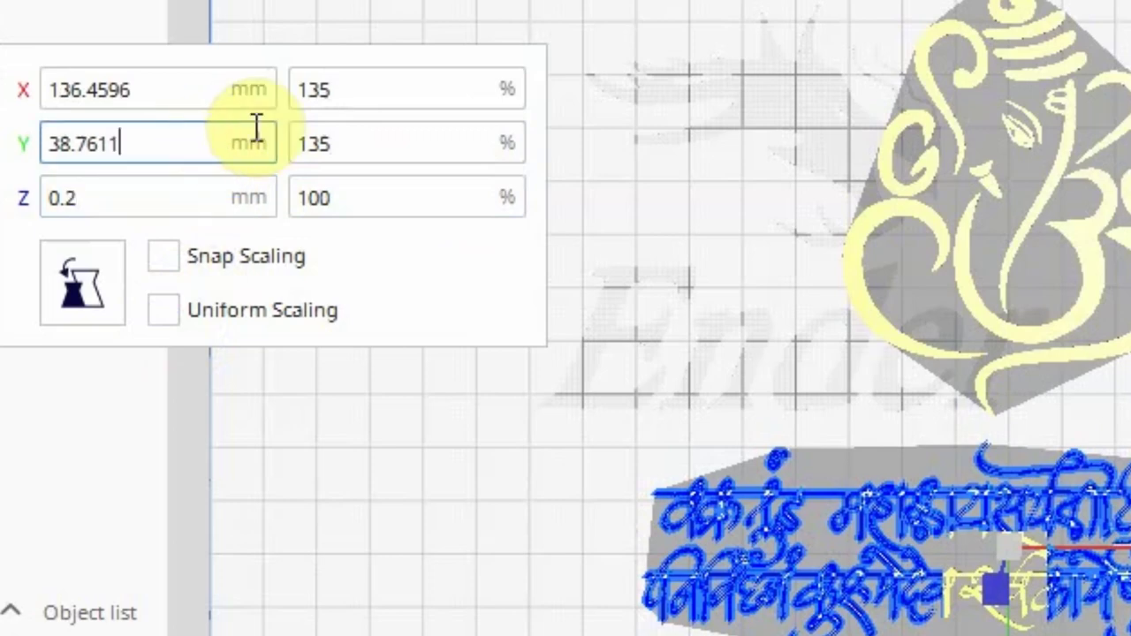